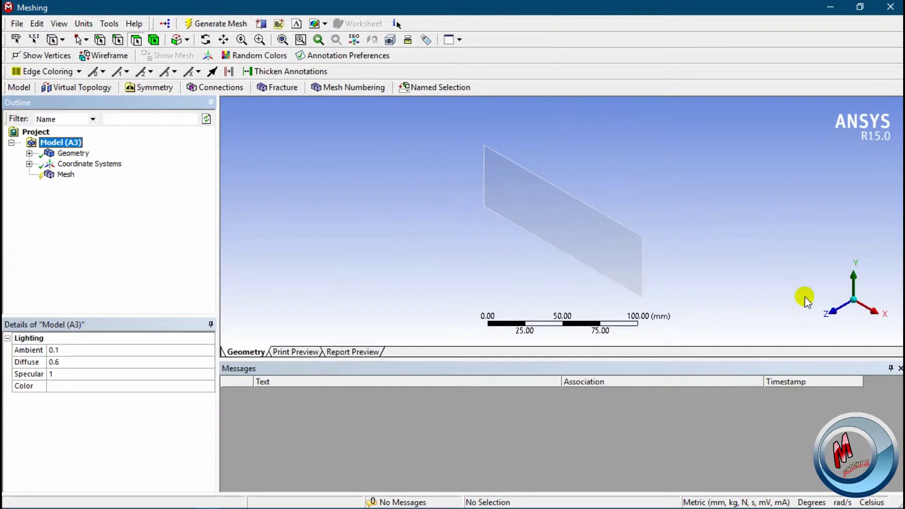
# Step: Create a named selection called "body" from the rectangular face
pyautogui.click(835, 314)
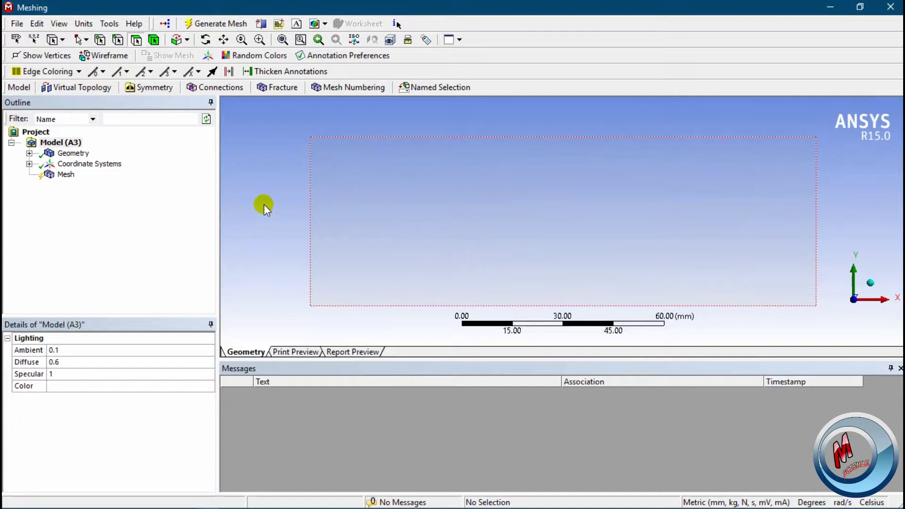
pyautogui.press('Down')
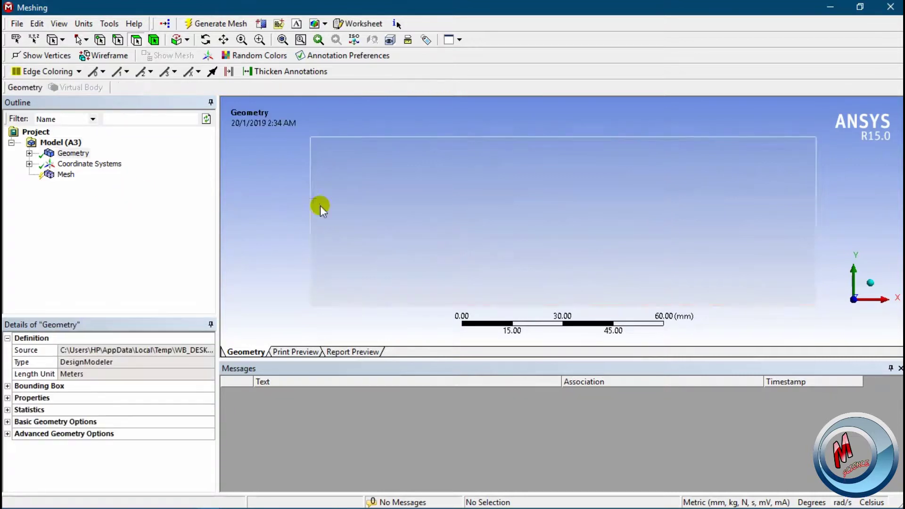
pyautogui.rightClick(391, 189)
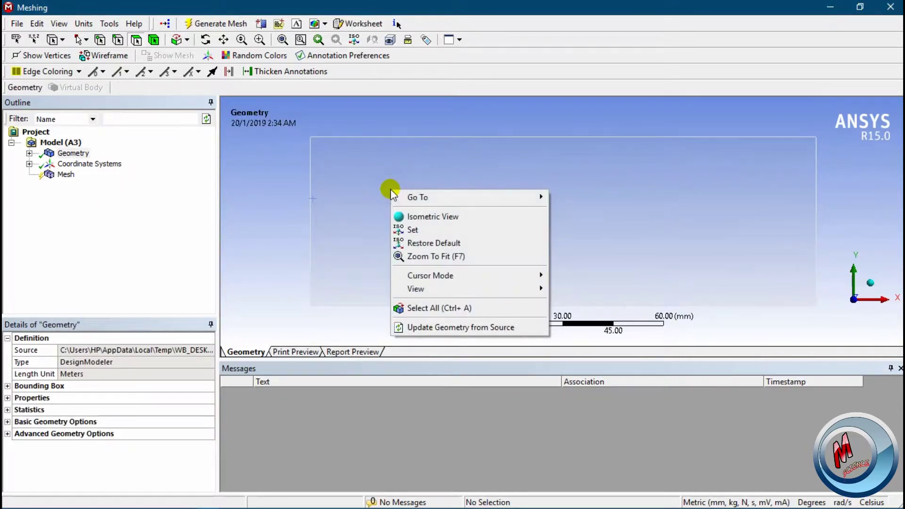
pyautogui.click(356, 206)
pyautogui.rightClick(358, 203)
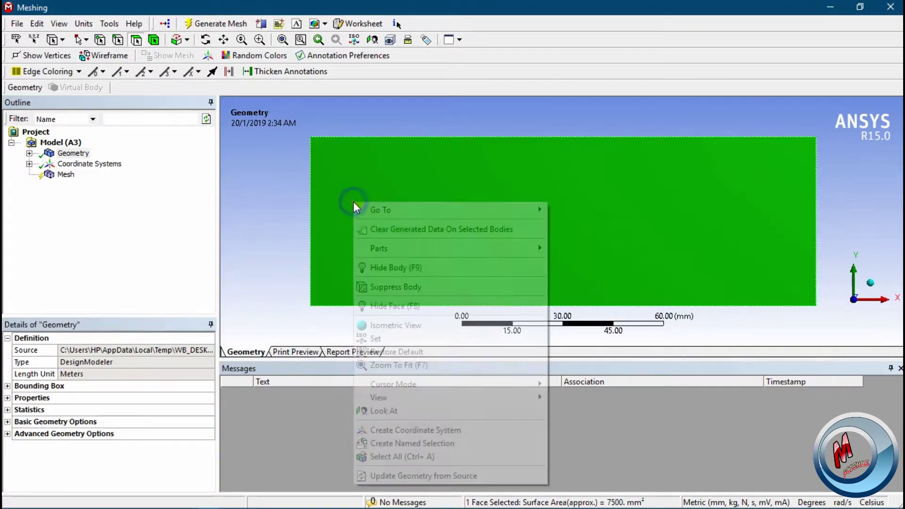
pyautogui.click(431, 443)
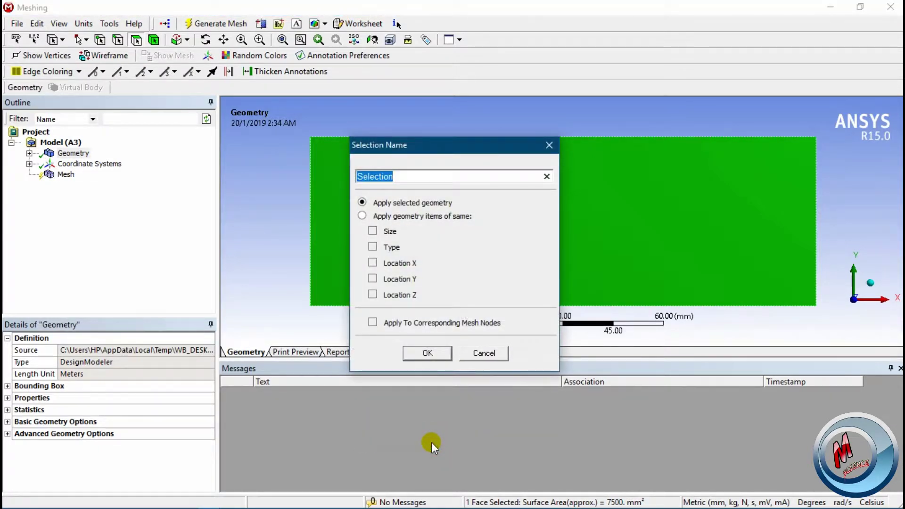
pyautogui.write('body')
pyautogui.click(430, 353)
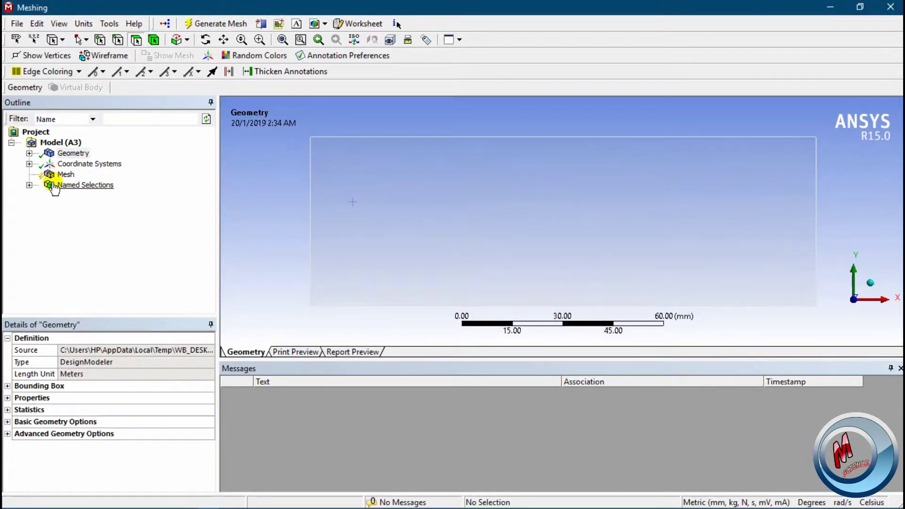
# Step: Check which geometry the "body" named selection covers, then collapse the named selections list
pyautogui.click(29, 185)
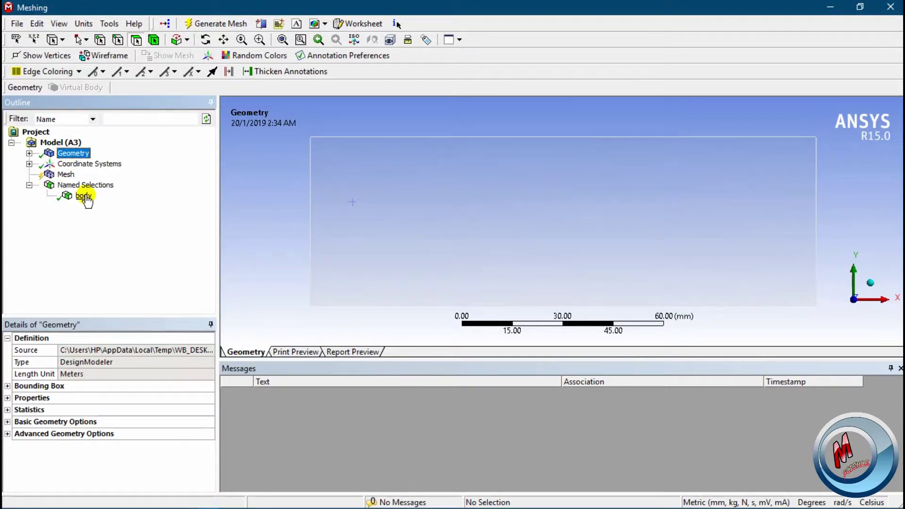
pyautogui.click(84, 195)
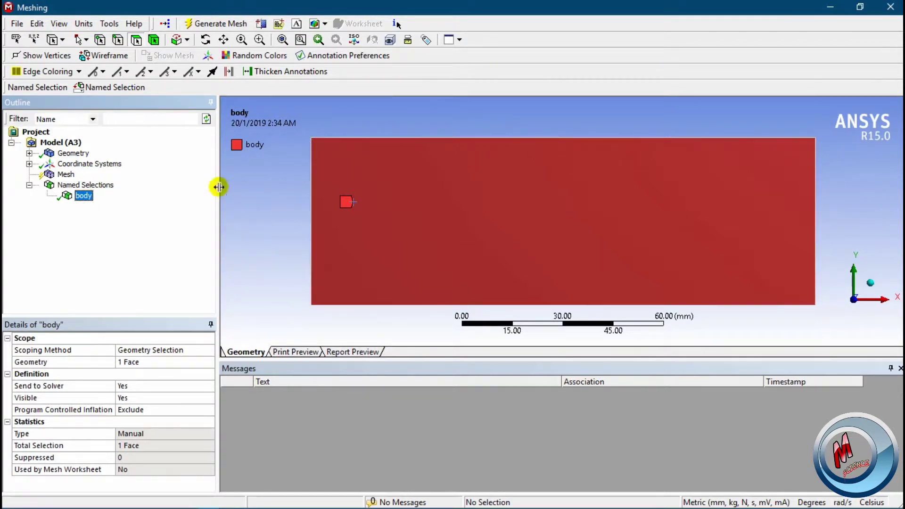
pyautogui.click(305, 205)
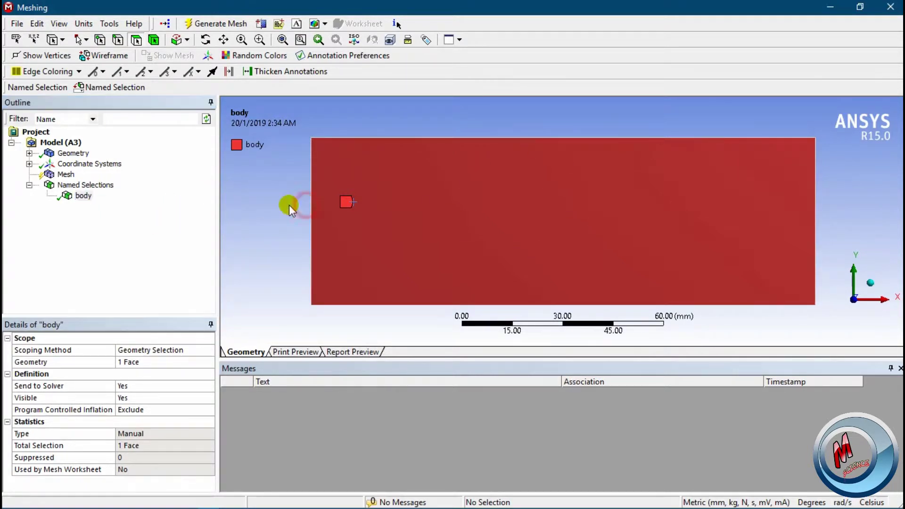
pyautogui.click(289, 174)
pyautogui.doubleClick(96, 185)
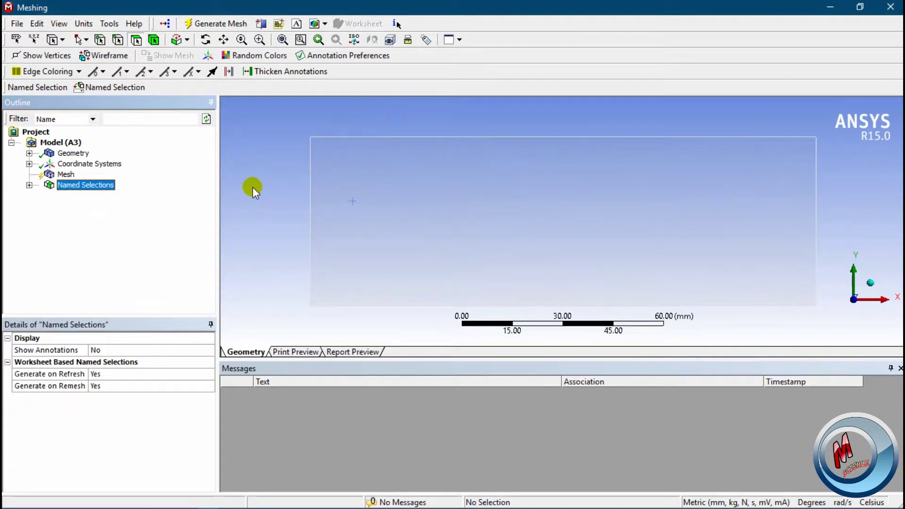
# Step: Create a named selection called "inlet" from the rectangle's left vertical edge, using edge selection
pyautogui.click(119, 40)
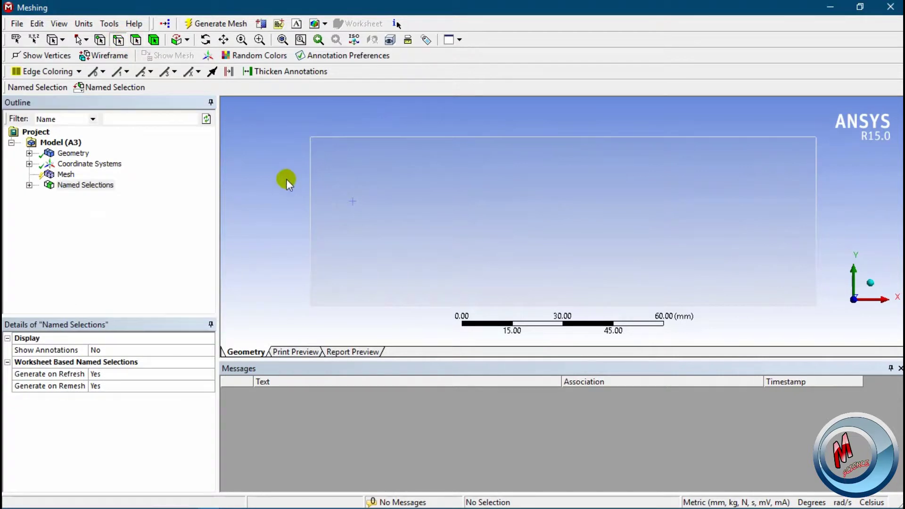
pyautogui.click(311, 183)
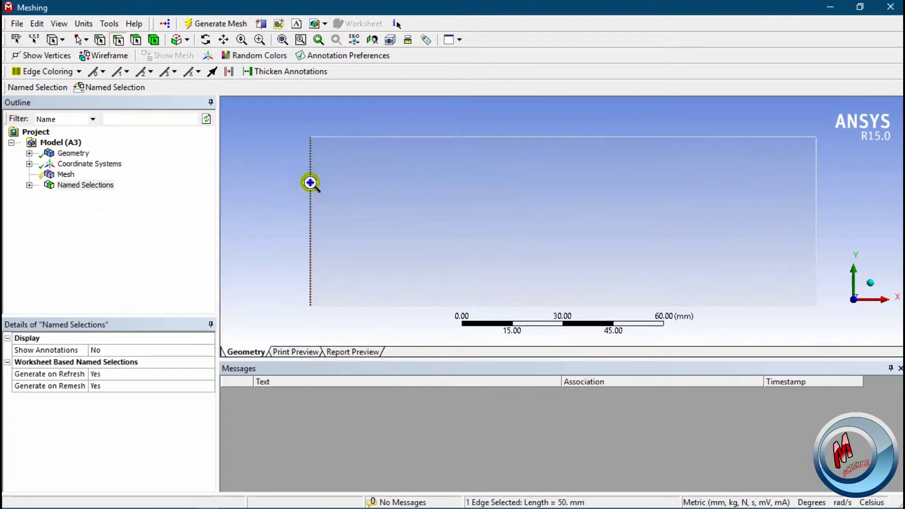
pyautogui.rightClick(310, 183)
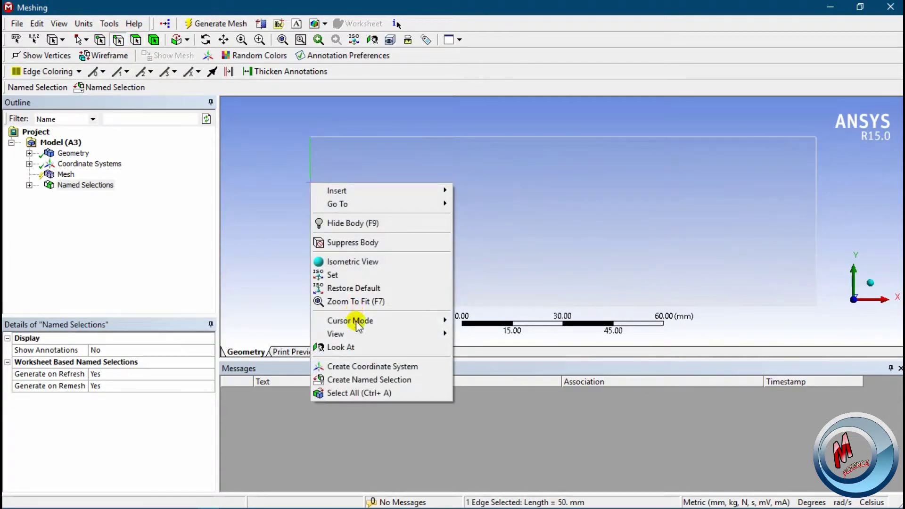
pyautogui.click(357, 380)
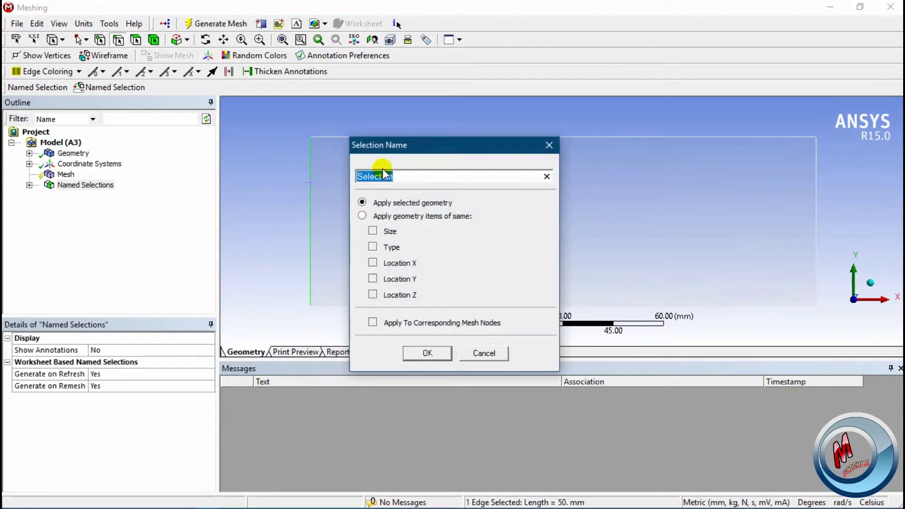
pyautogui.write('inlet')
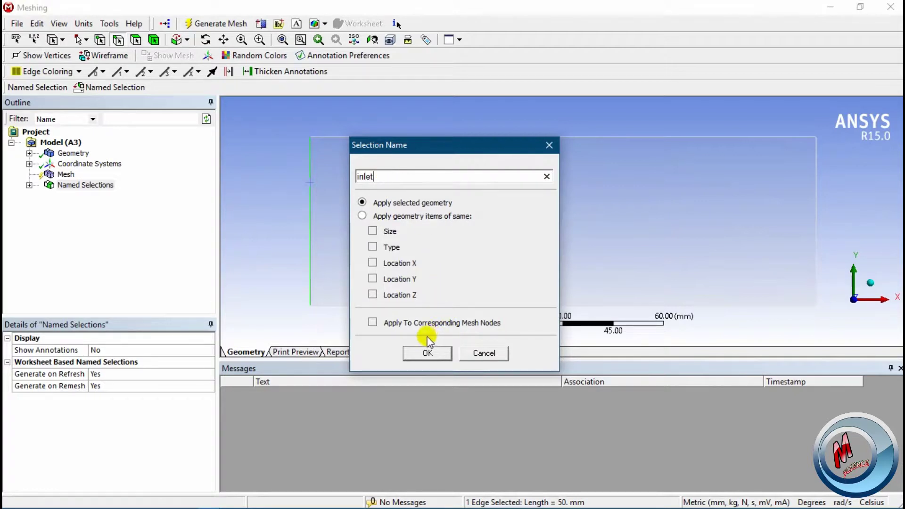
pyautogui.click(425, 353)
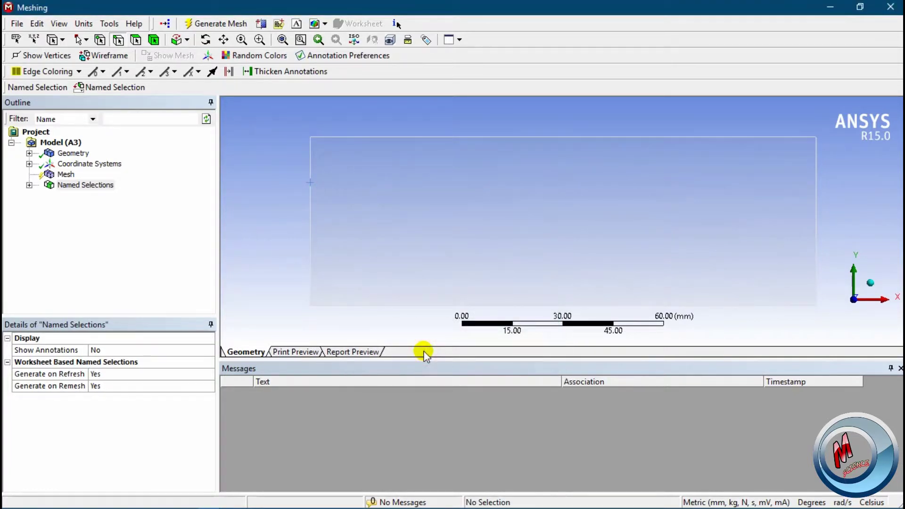
# Step: Create a named selection called "top wall" from the rectangle's upper horizontal edge
pyautogui.click(426, 138)
pyautogui.rightClick(426, 140)
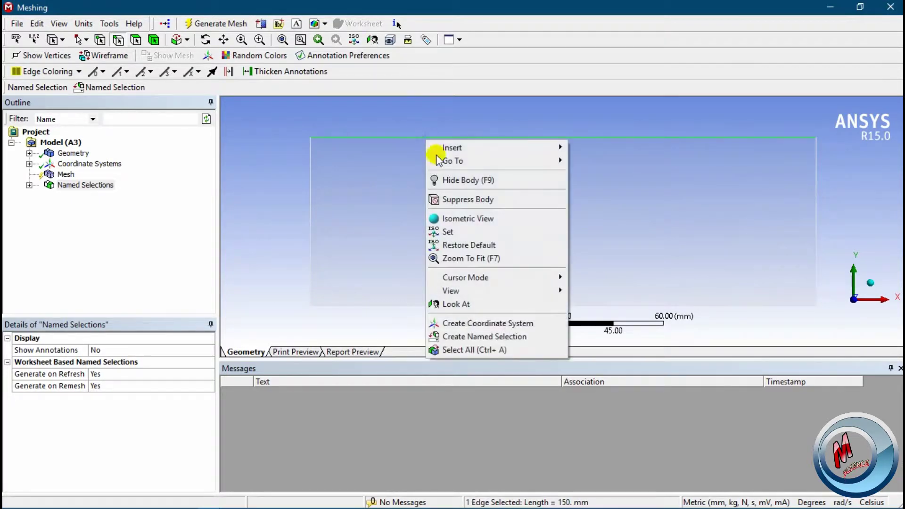
pyautogui.click(479, 338)
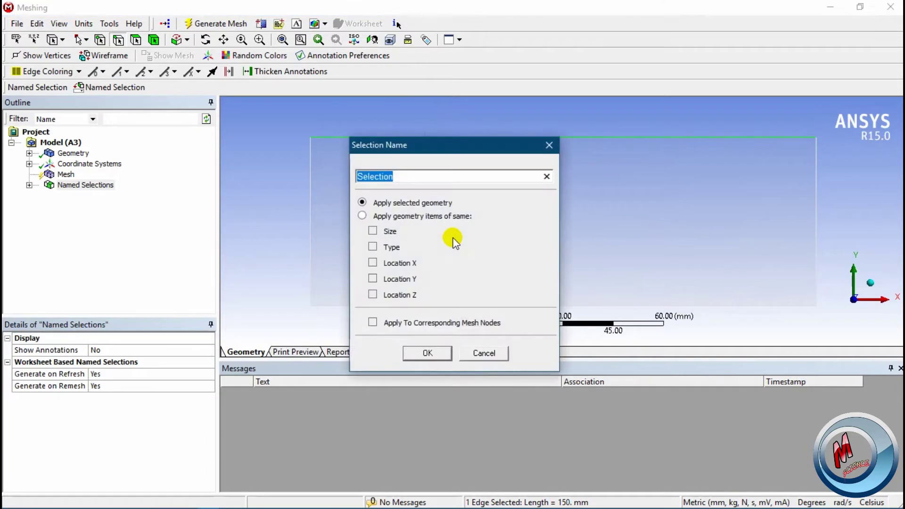
pyautogui.write('top ')
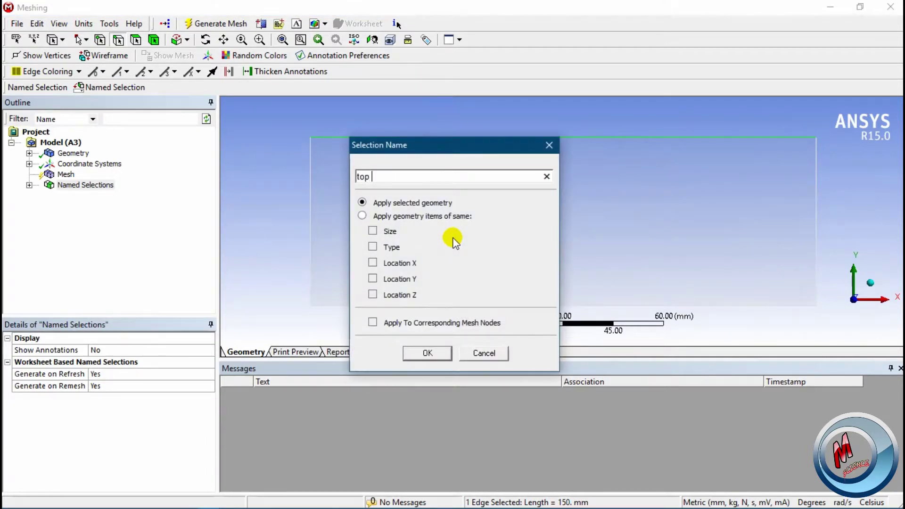
pyautogui.write('wall')
pyautogui.click(427, 354)
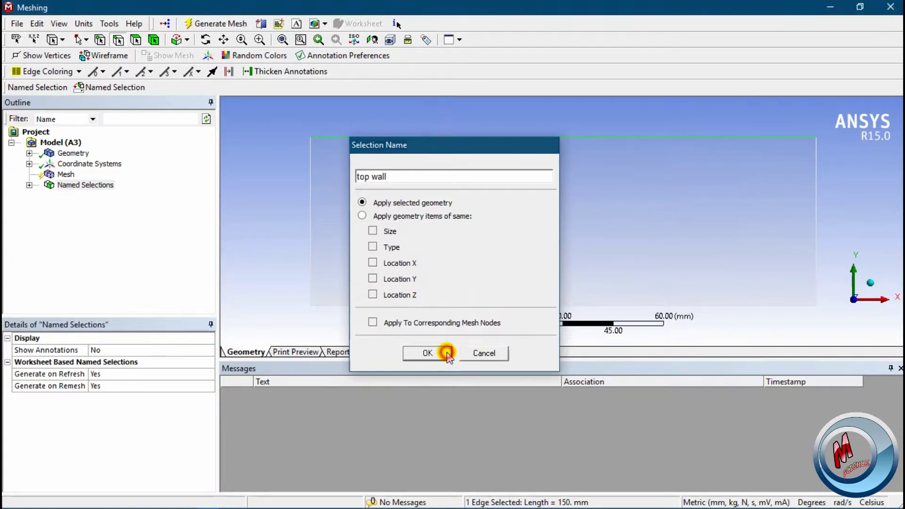
# Step: Create a named selection called "bottom wall" from the rectangle's lower horizontal edge
pyautogui.click(603, 305)
pyautogui.rightClick(603, 305)
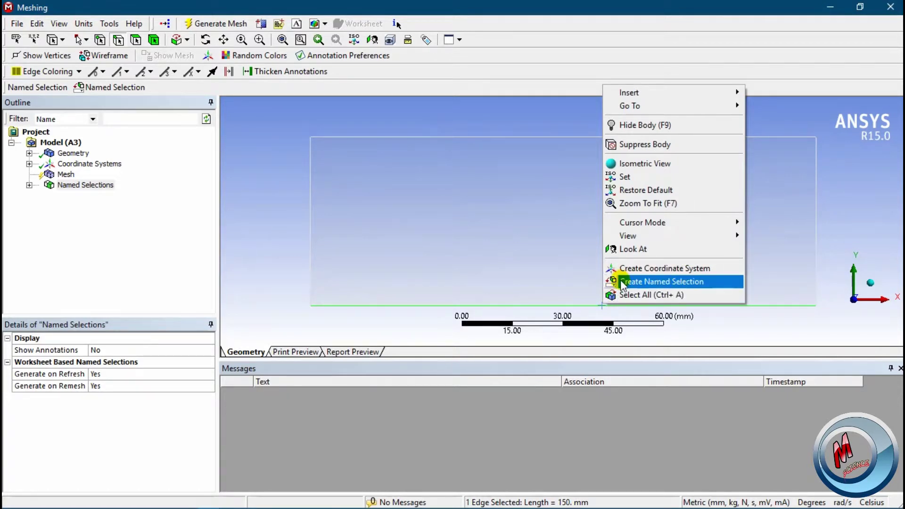
pyautogui.click(622, 282)
pyautogui.write('b')
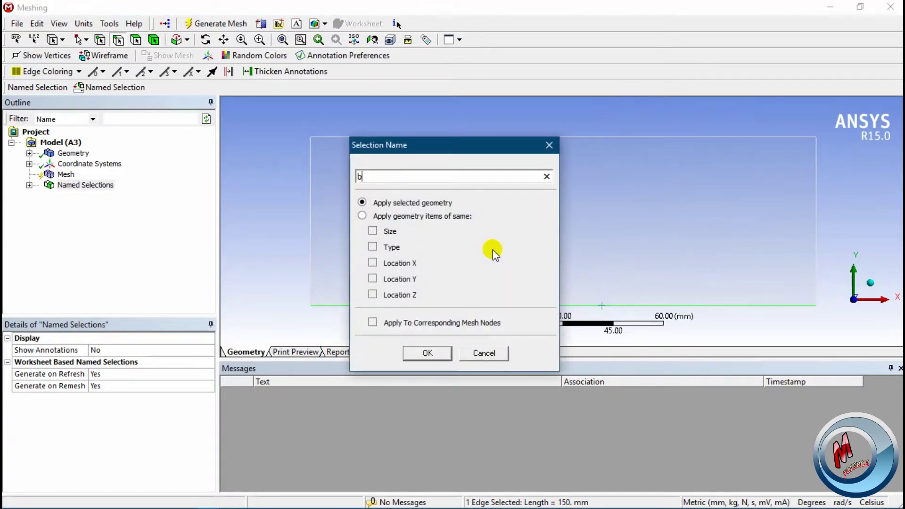
pyautogui.write('ottom e')
pyautogui.press('BackSpace')
pyautogui.write('wall')
pyautogui.click(427, 351)
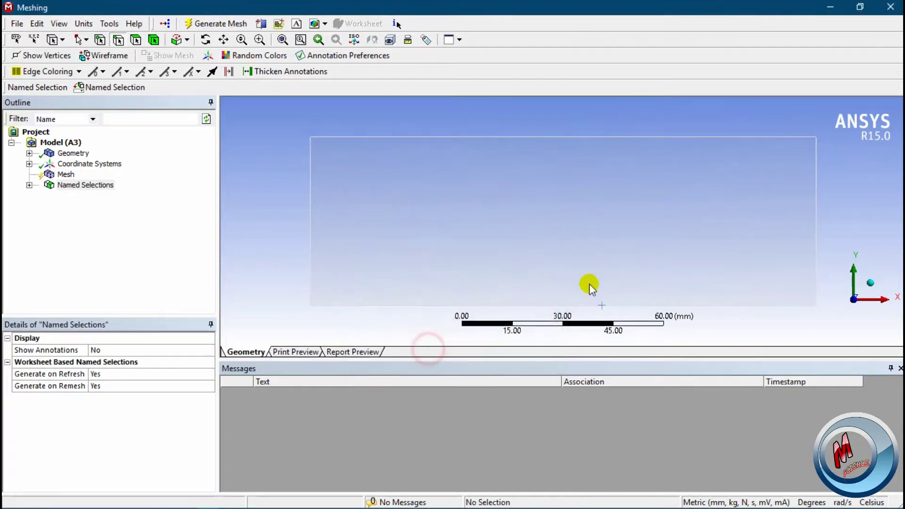
# Step: Create a named selection called "outlet" from the rectangle's right vertical edge
pyautogui.click(817, 181)
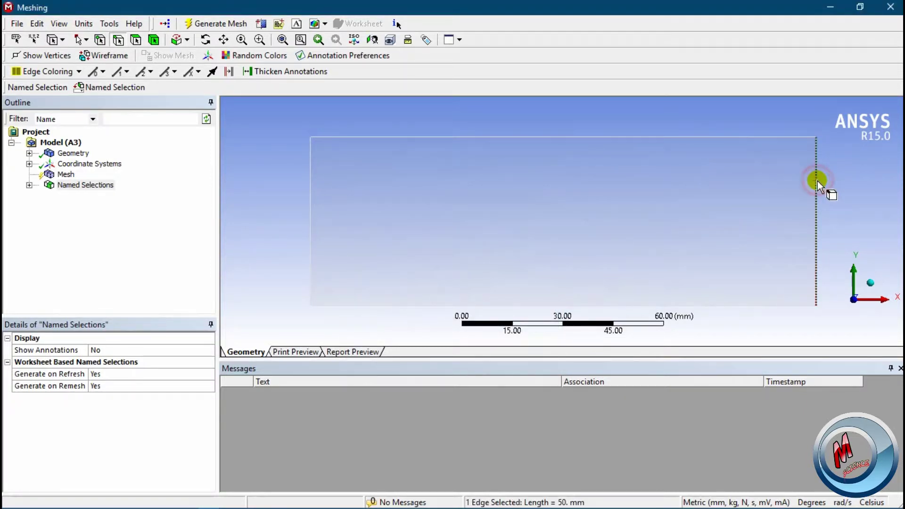
pyautogui.rightClick(818, 182)
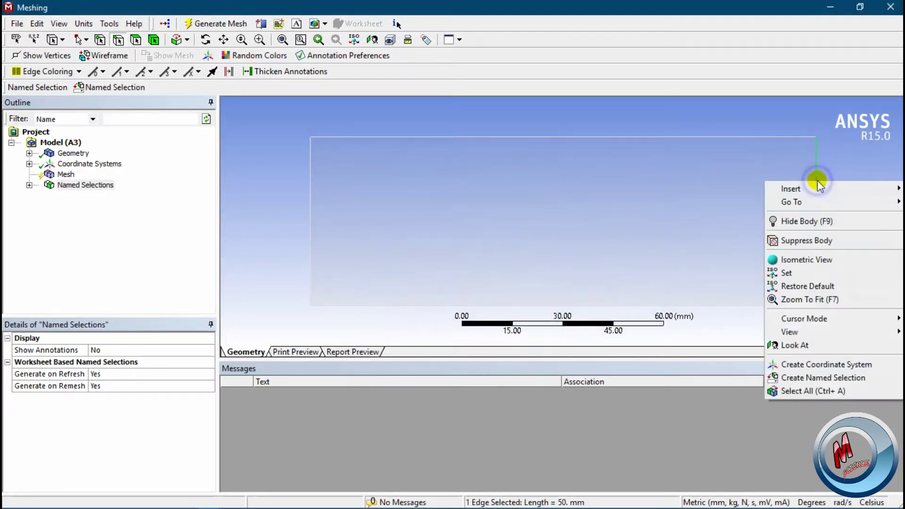
pyautogui.click(792, 377)
pyautogui.write('outlet')
pyautogui.click(427, 353)
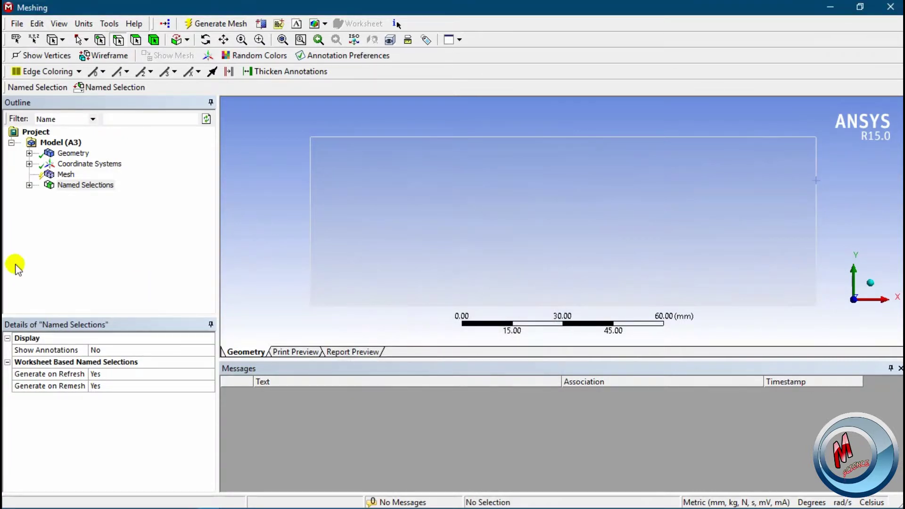
# Step: Review the geometry assigned to the body, inlet, top wall, bottom wall and outlet named selections
pyautogui.click(30, 185)
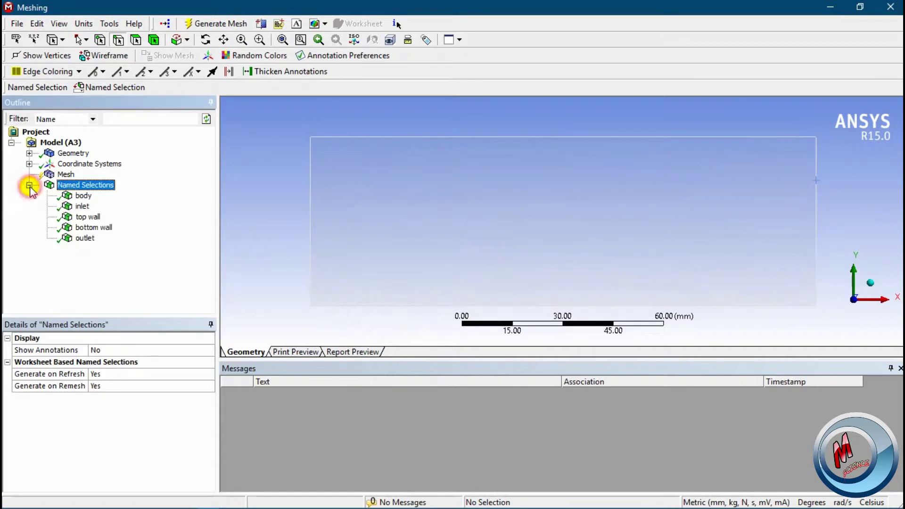
pyautogui.click(84, 196)
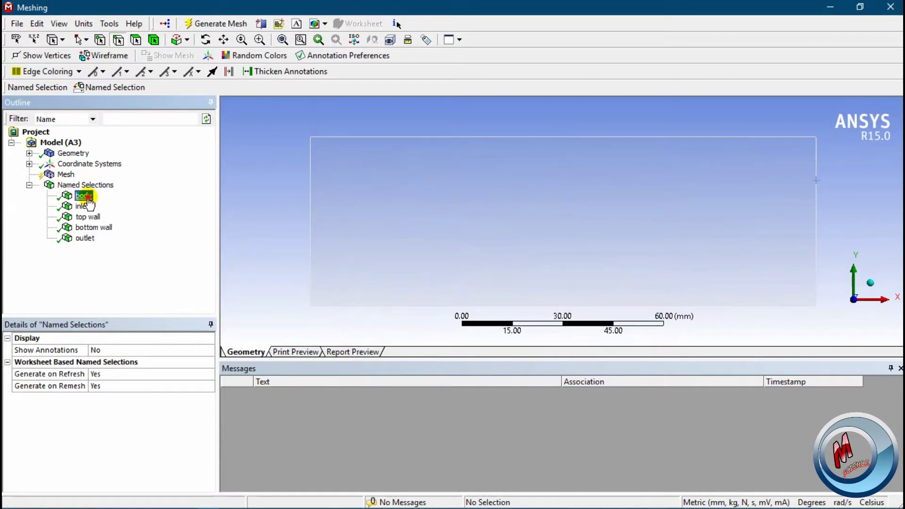
pyautogui.click(86, 206)
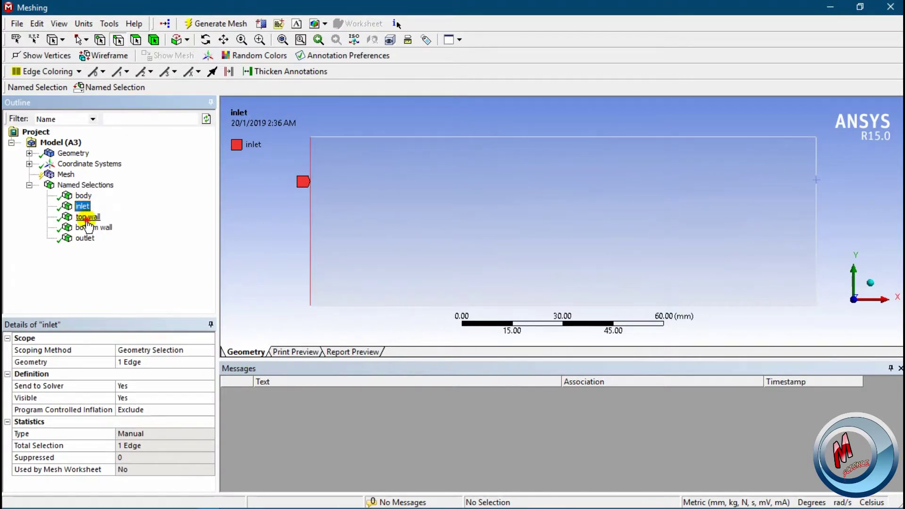
pyautogui.click(88, 217)
pyautogui.click(106, 229)
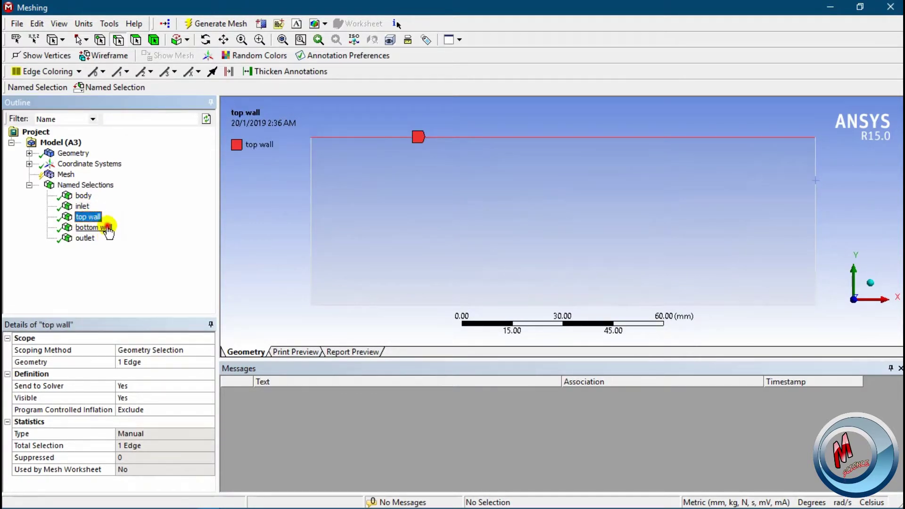
pyautogui.click(86, 238)
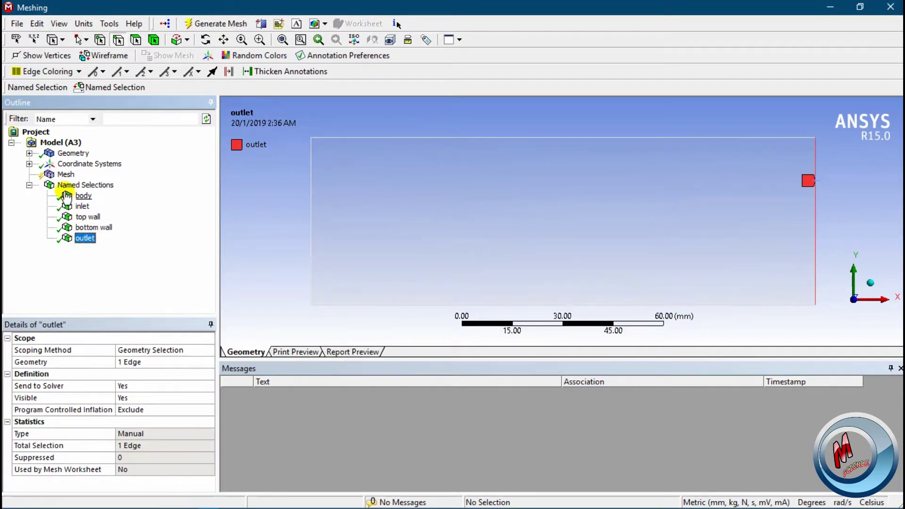
# Step: Set the Relevance Center to Fine in the mesh sizing settings and generate the mesh
pyautogui.click(67, 175)
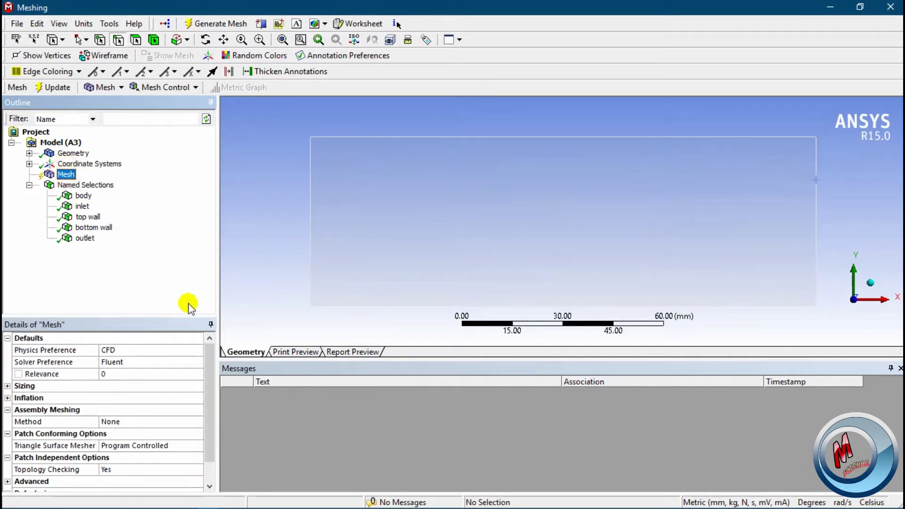
pyautogui.moveTo(211, 385)
pyautogui.mouseDown()
pyautogui.moveTo(210, 394)
pyautogui.moveTo(210, 373)
pyautogui.mouseUp()
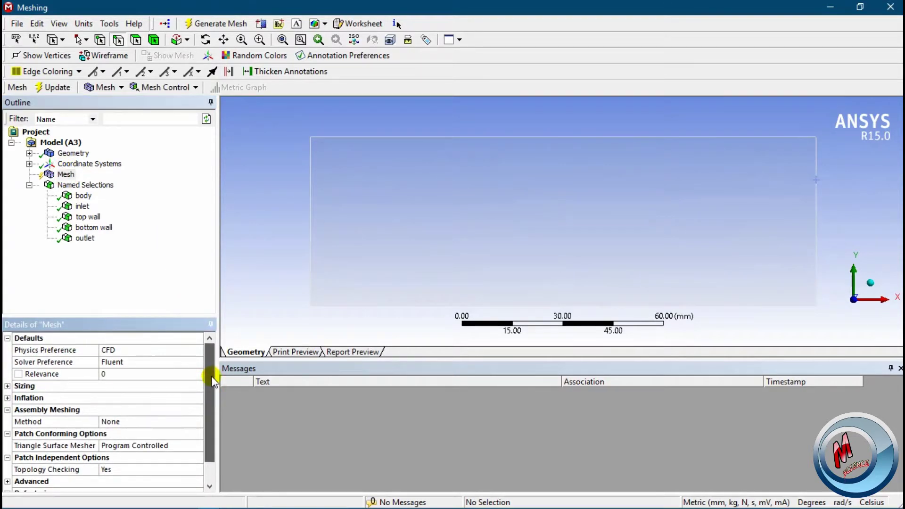
pyautogui.click(8, 386)
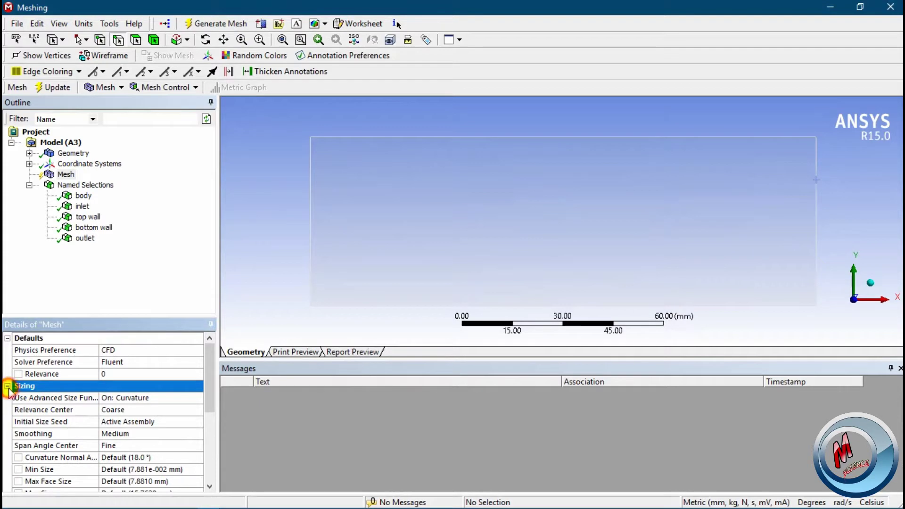
pyautogui.moveTo(212, 394); pyautogui.dragTo(213, 403)
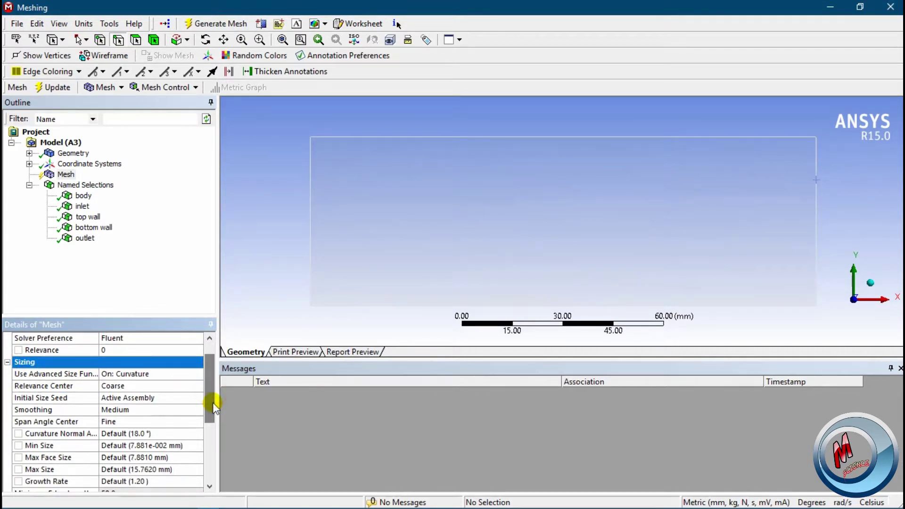
pyautogui.click(169, 386)
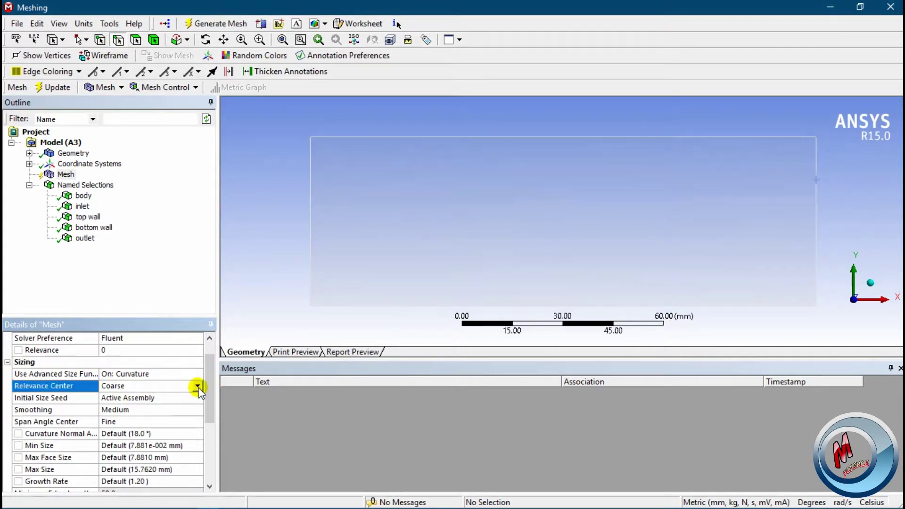
pyautogui.click(197, 387)
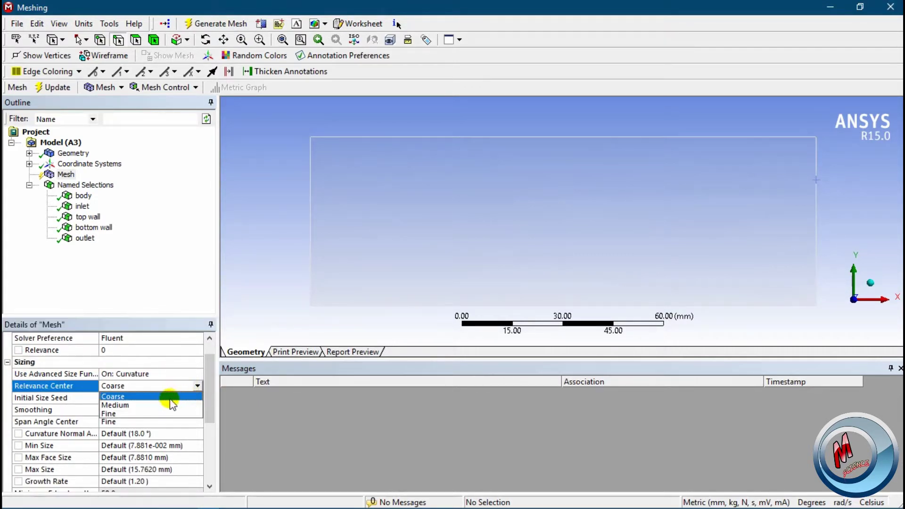
pyautogui.click(135, 413)
pyautogui.moveTo(209, 387); pyautogui.dragTo(209, 451)
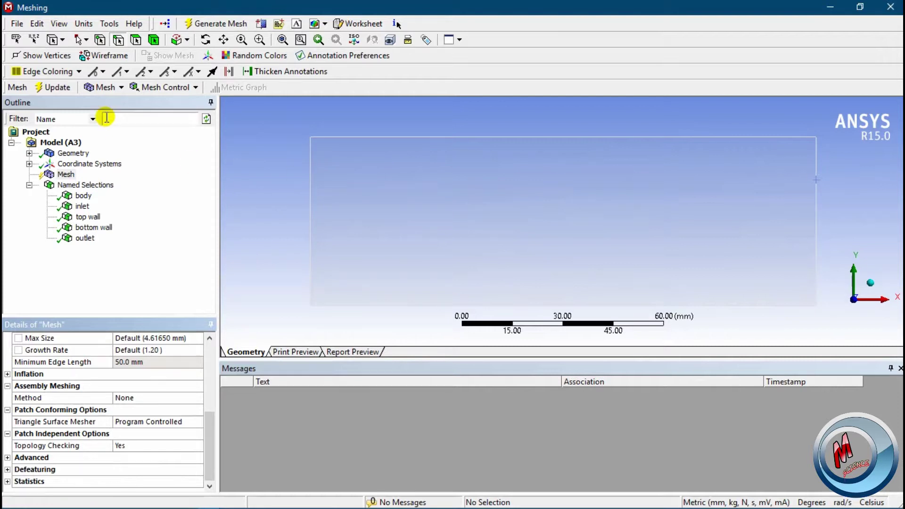
pyautogui.click(248, 22)
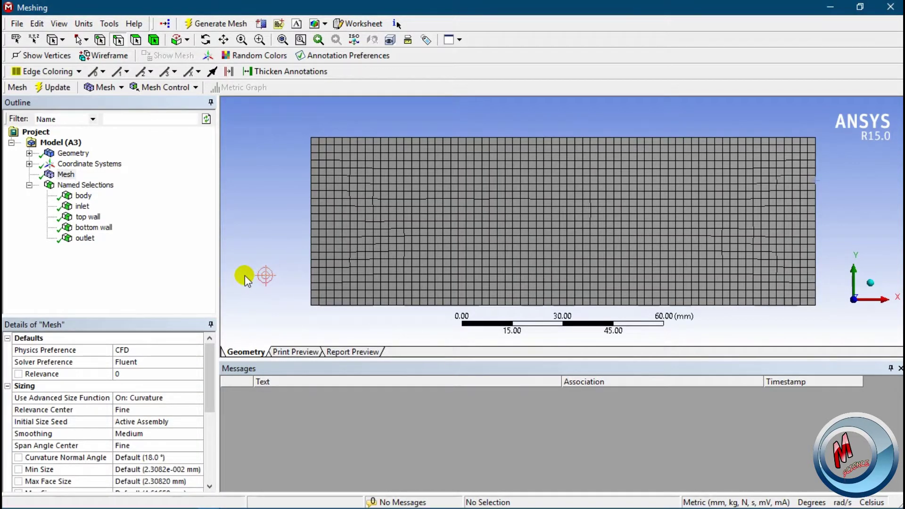
# Step: Examine the generated mesh cells across the rectangle's interior and along its edges and corners
pyautogui.scroll(1, 245, 276)
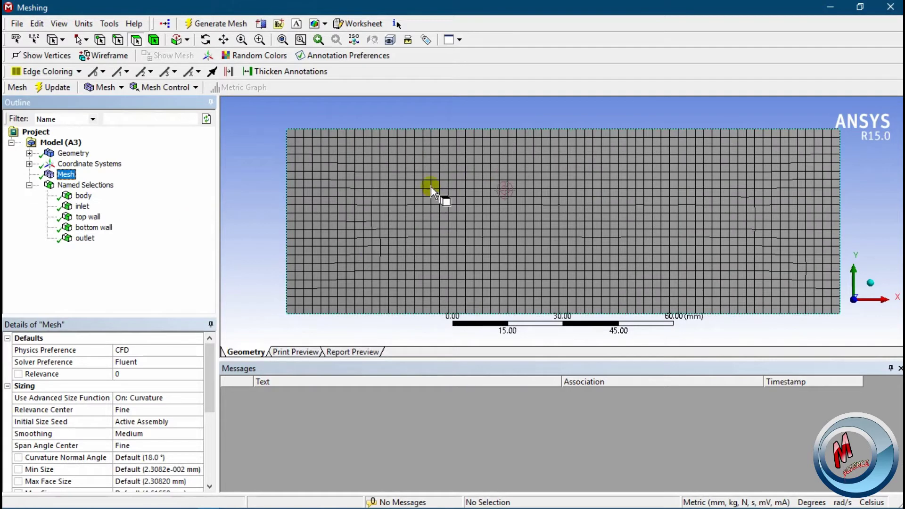
pyautogui.scroll(1, 535, 193)
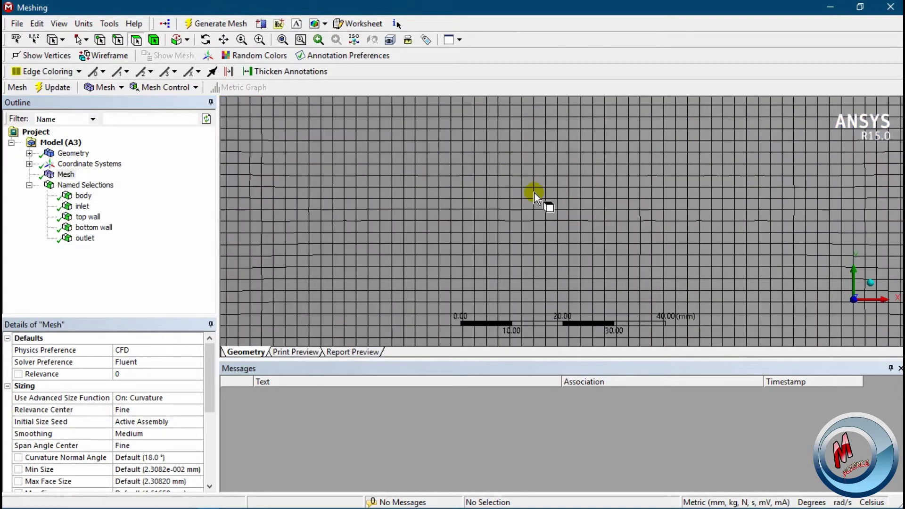
pyautogui.scroll(-2, 535, 194)
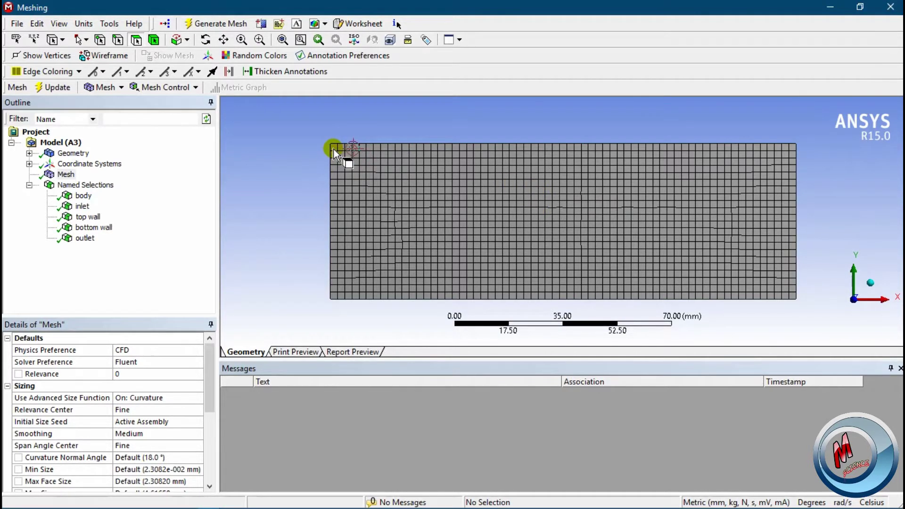
pyautogui.scroll(-2, 336, 149)
pyautogui.scroll(2, 335, 149)
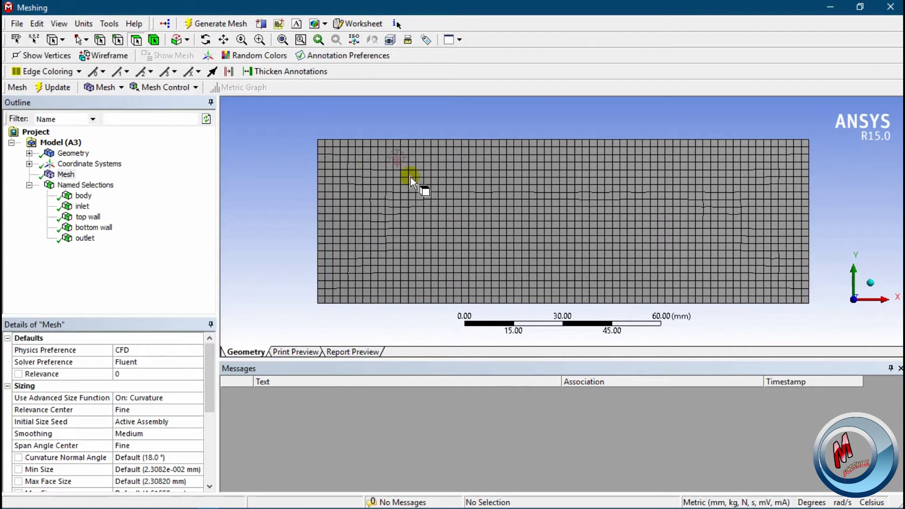
pyautogui.scroll(2, 405, 169)
pyautogui.scroll(1, 273, 129)
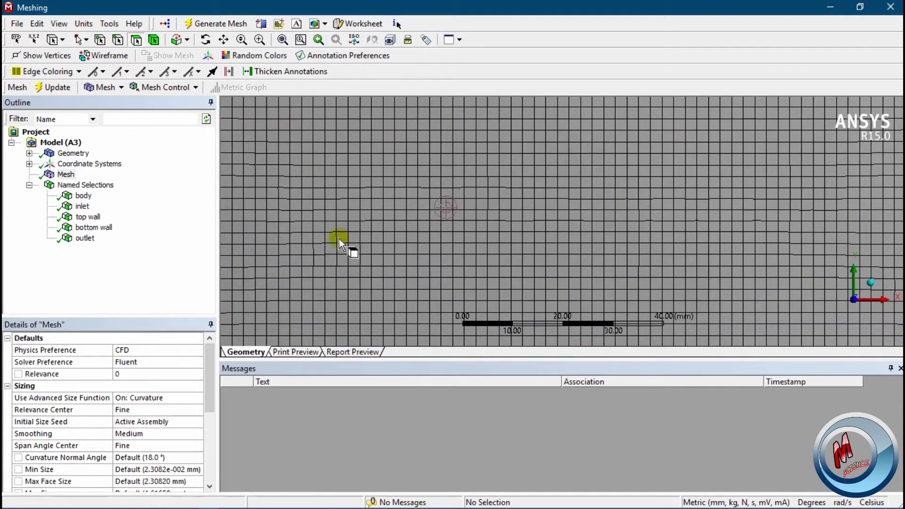
pyautogui.scroll(-1, 417, 176)
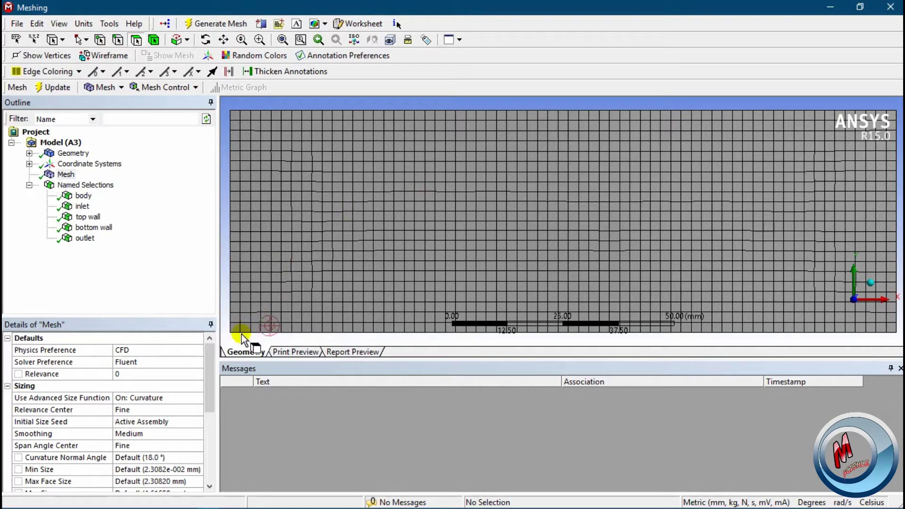
# Step: Check the mesh statistics for the number of nodes and elements
pyautogui.moveTo(207, 356); pyautogui.dragTo(209, 471)
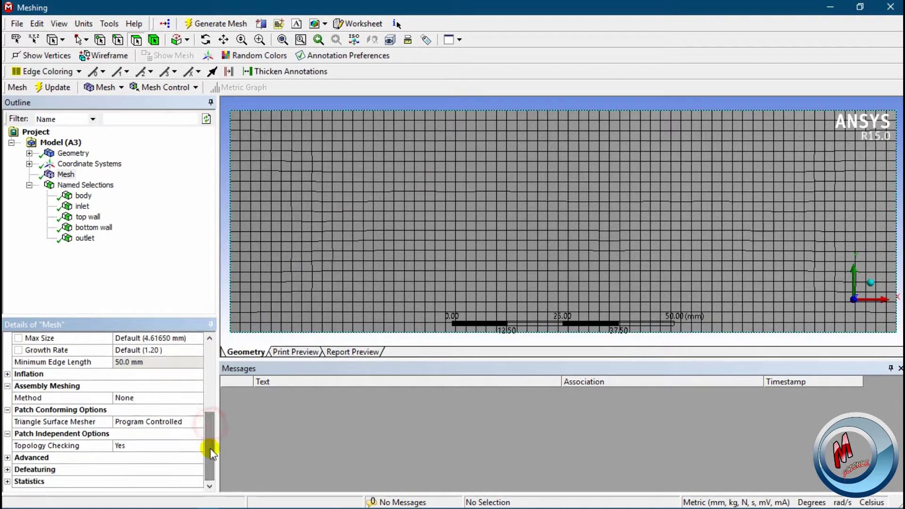
pyautogui.click(7, 482)
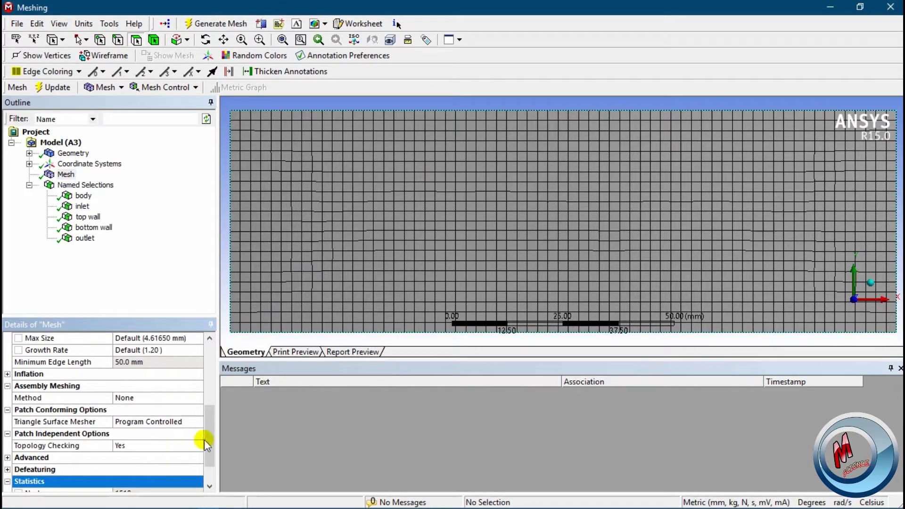
pyautogui.moveTo(206, 439); pyautogui.dragTo(209, 461)
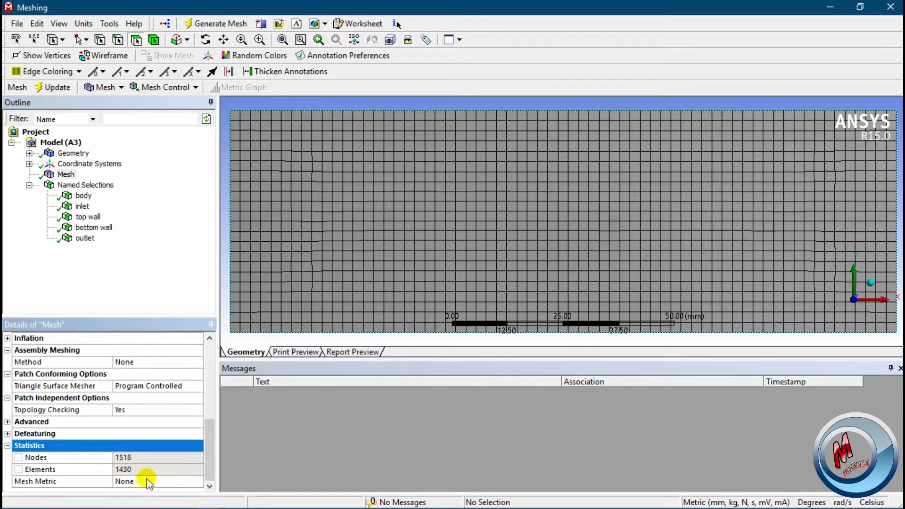
pyautogui.moveTo(209, 451); pyautogui.dragTo(210, 450)
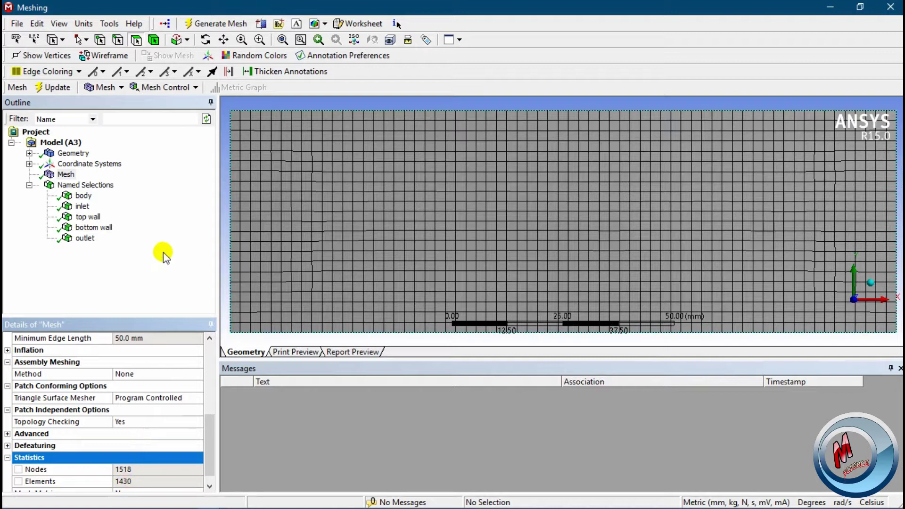
# Step: Insert a Refinement control under the mesh
pyautogui.click(68, 175)
pyautogui.rightClick(68, 175)
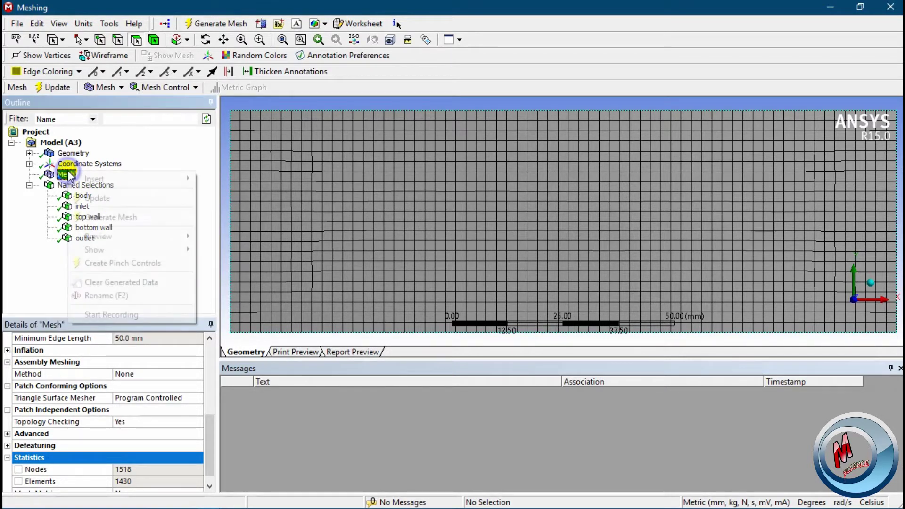
pyautogui.moveTo(112, 176)
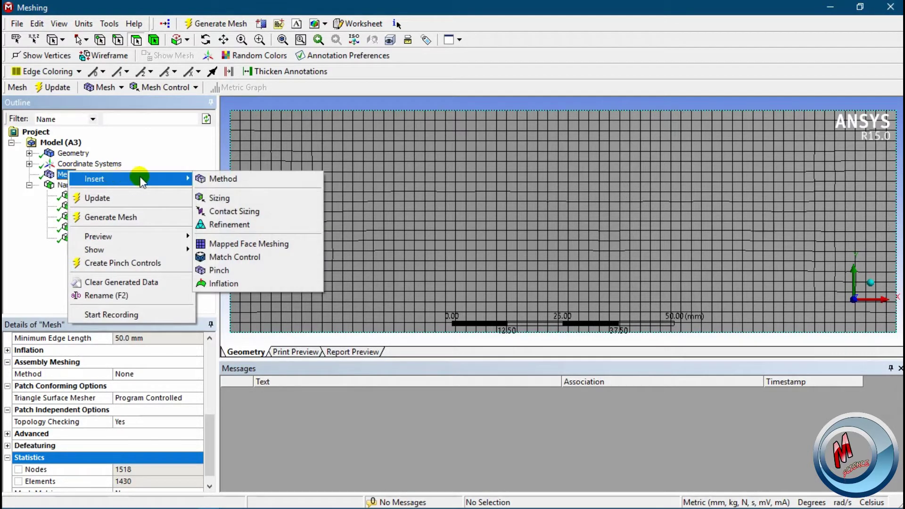
pyautogui.click(243, 225)
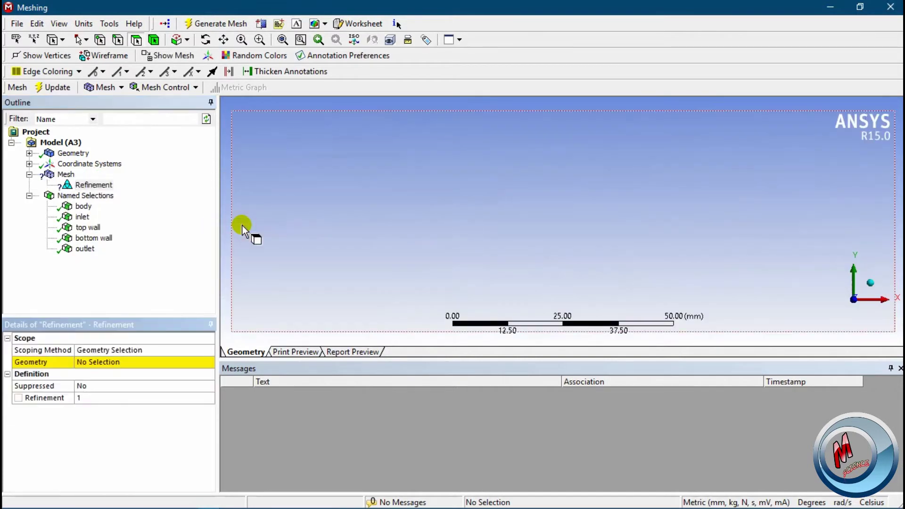
pyautogui.click(92, 184)
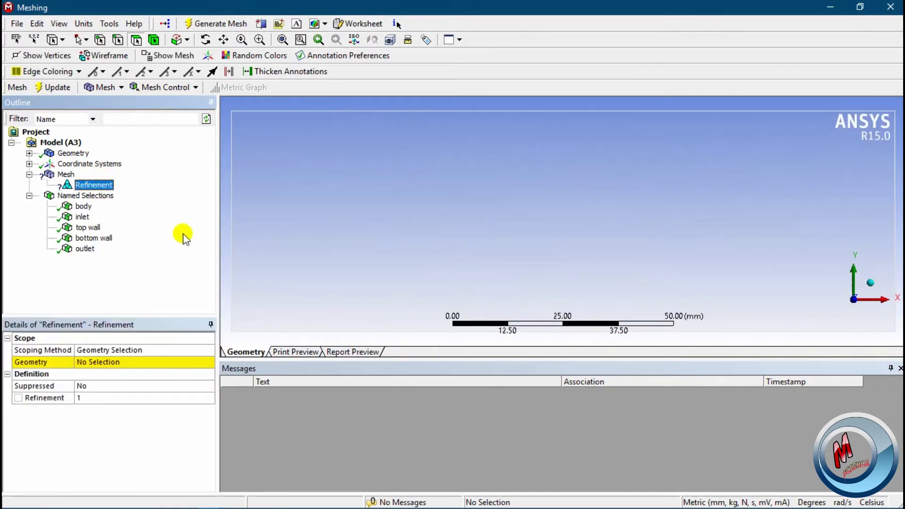
# Step: Set the refinement level to 3 and apply the control to the rectangle's face
pyautogui.click(92, 362)
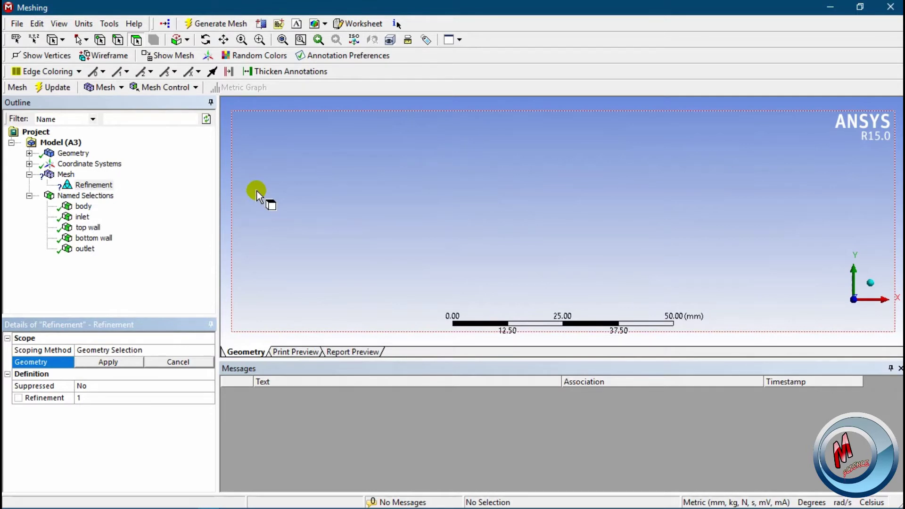
pyautogui.click(298, 161)
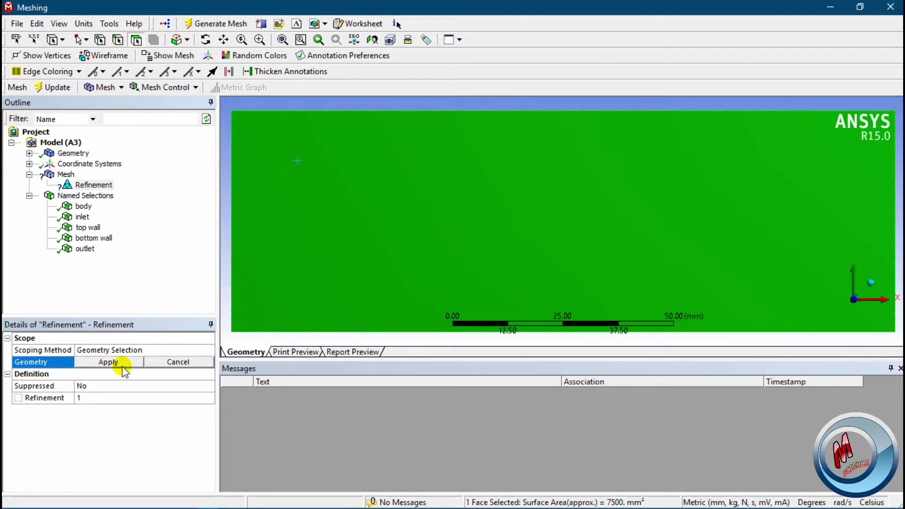
pyautogui.click(85, 400)
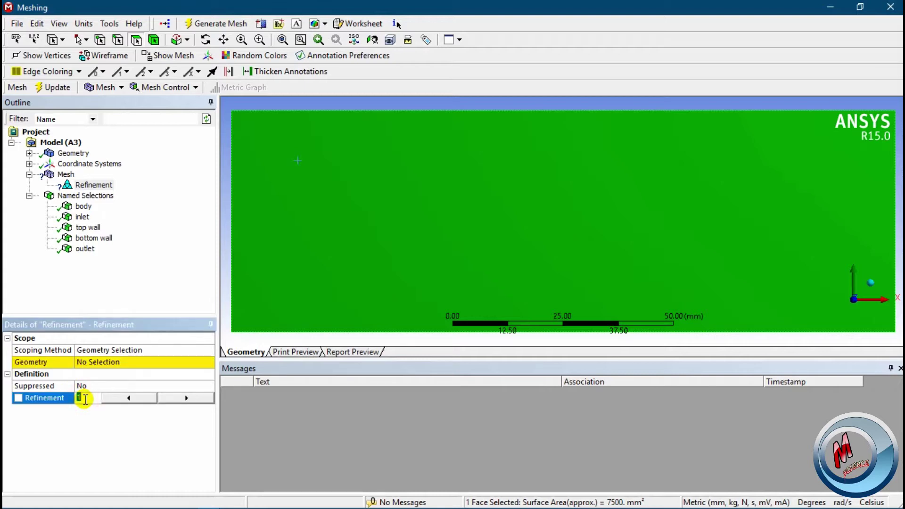
pyautogui.write('3')
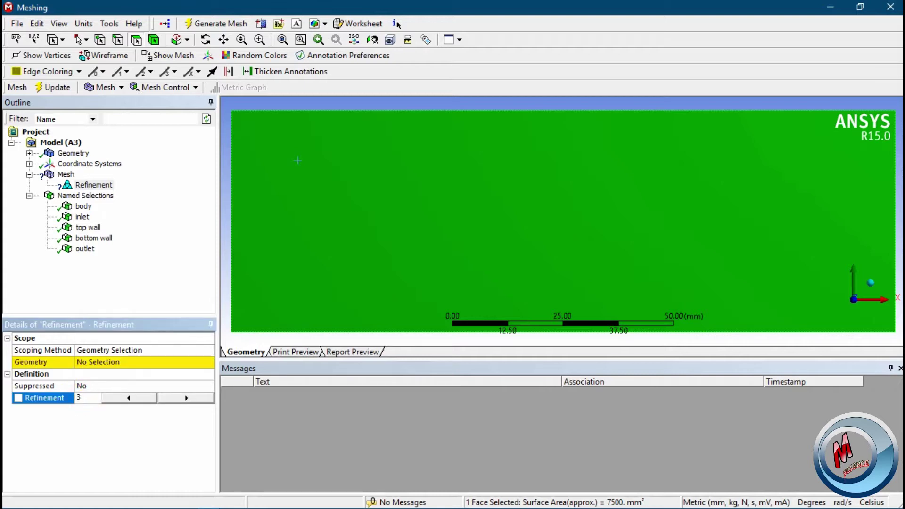
pyautogui.click(145, 452)
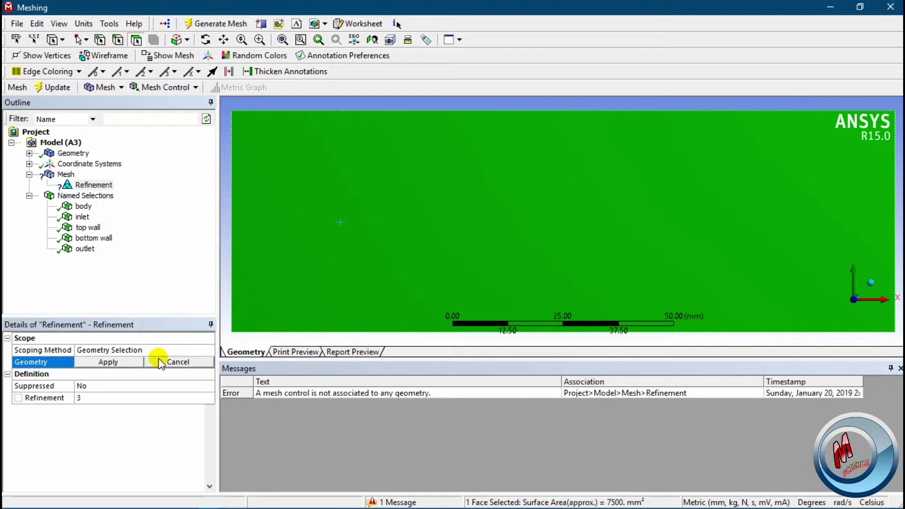
pyautogui.click(135, 363)
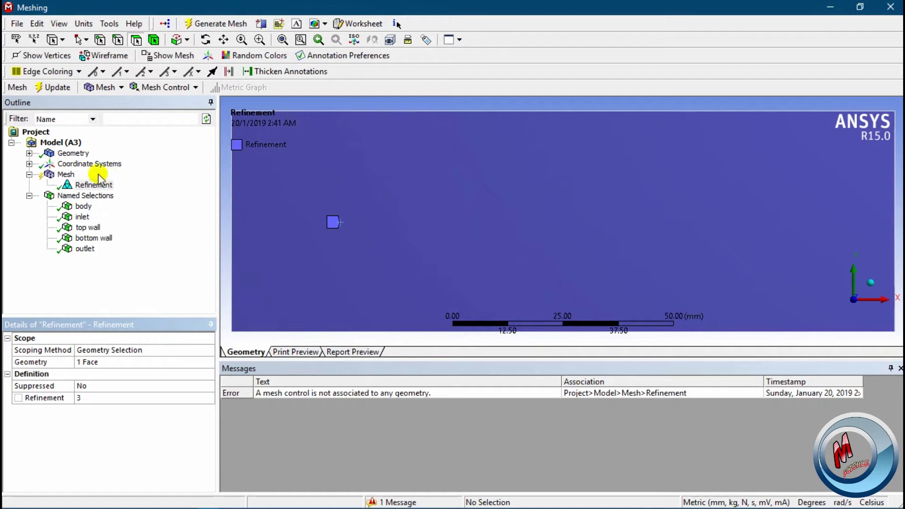
# Step: Regenerate the mesh with the refinement applied and check its cell density and node and element counts
pyautogui.click(66, 174)
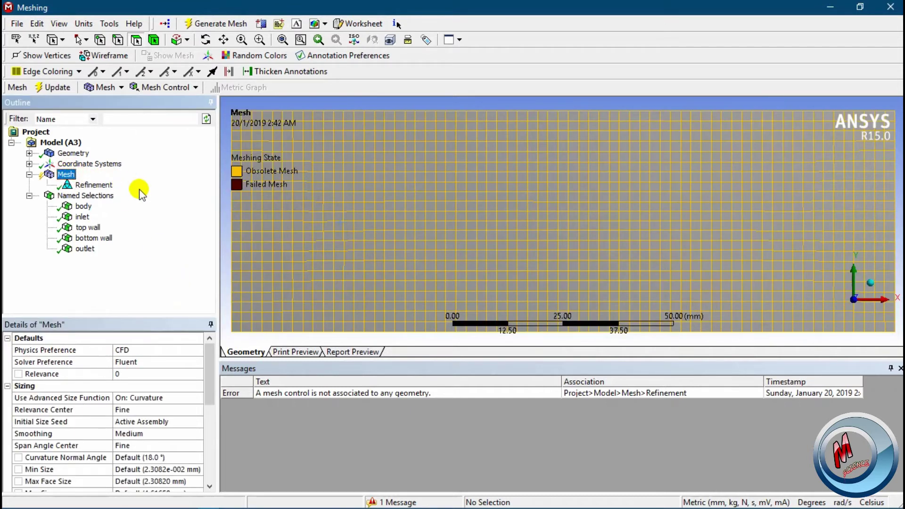
pyautogui.click(228, 23)
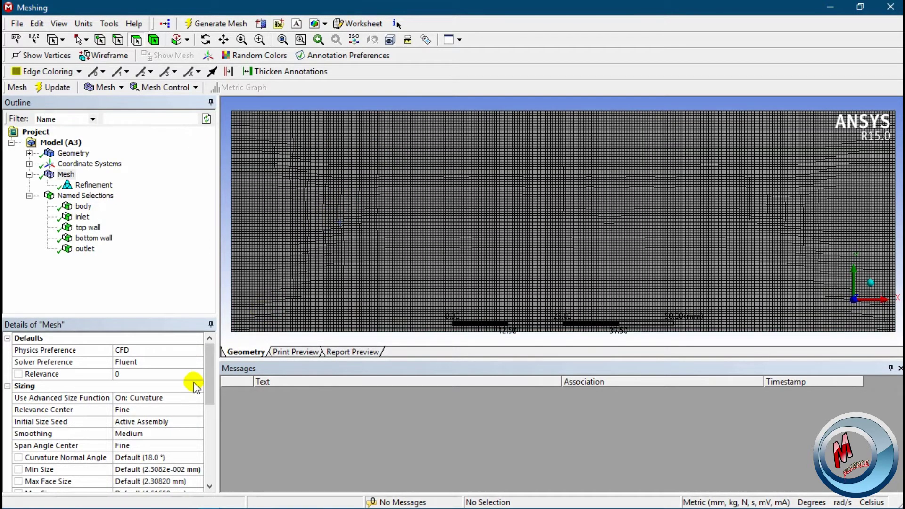
pyautogui.scroll(5, 343, 275)
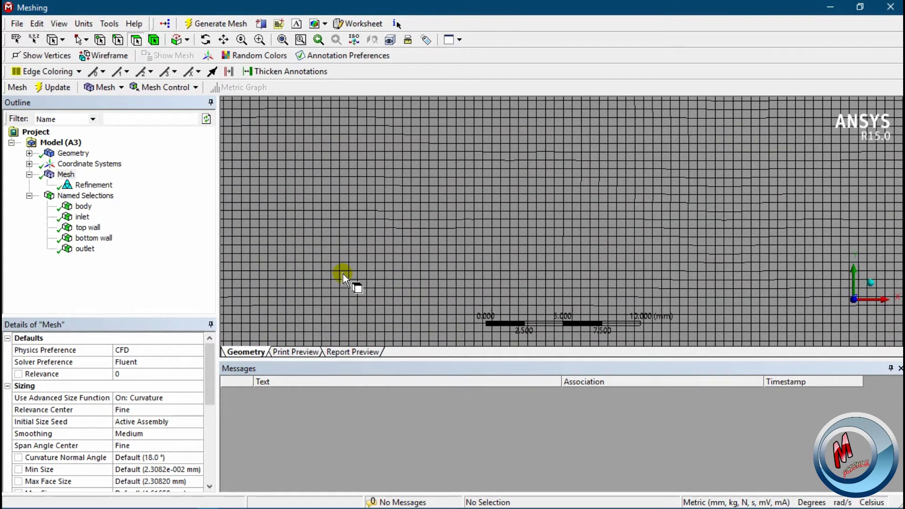
pyautogui.scroll(2, 343, 273)
pyautogui.moveTo(343, 264); pyautogui.dragTo(352, 200, button='middle')
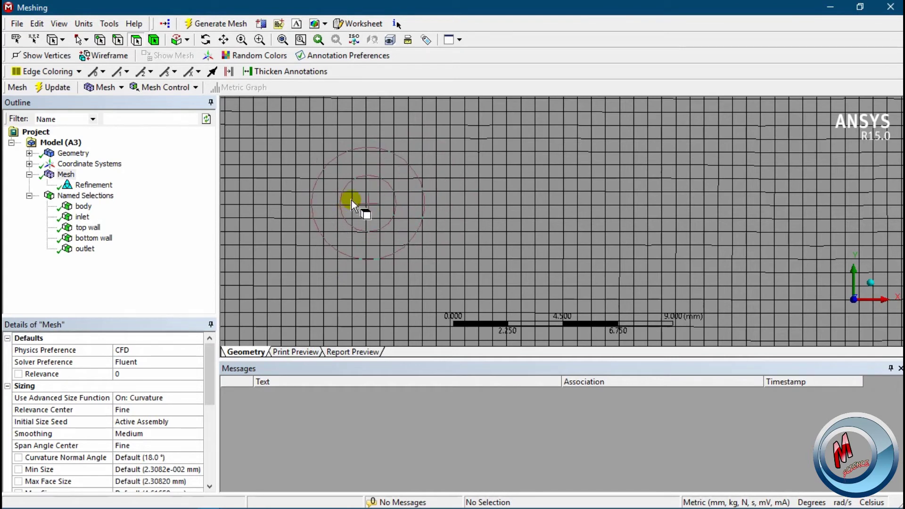
pyautogui.scroll(-3, 352, 200)
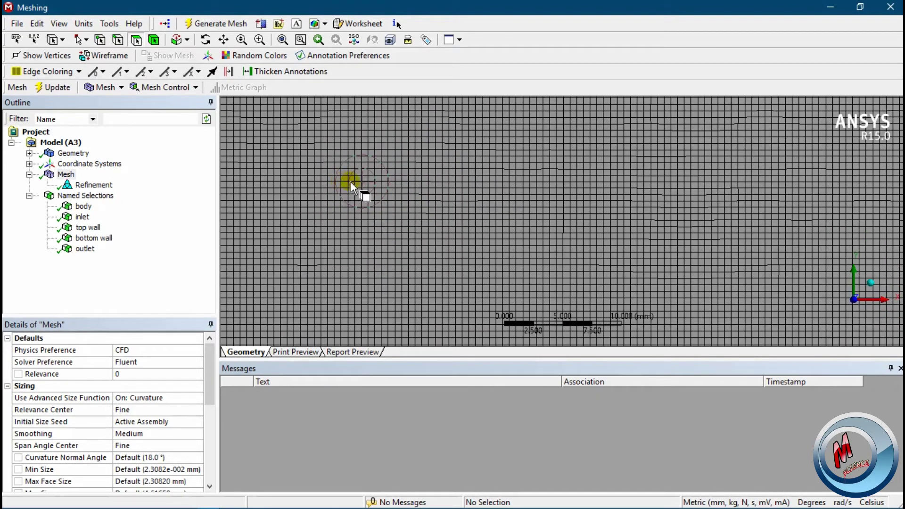
pyautogui.press('F7')
pyautogui.scroll(10, 528, 223)
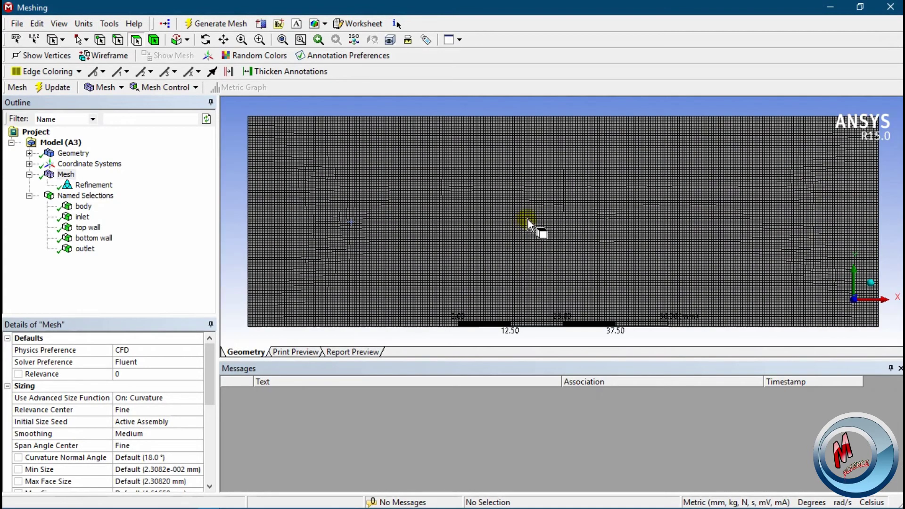
pyautogui.moveTo(210, 398); pyautogui.dragTo(216, 474)
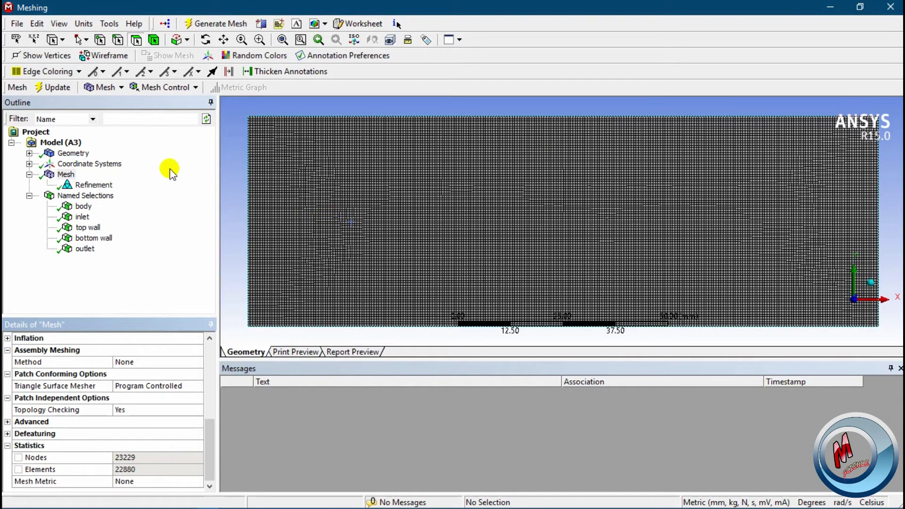
# Step: Update the mesh data, switch to Workbench and update the Mesh cell of the Fluid Flow (Fluent) system
pyautogui.click(55, 89)
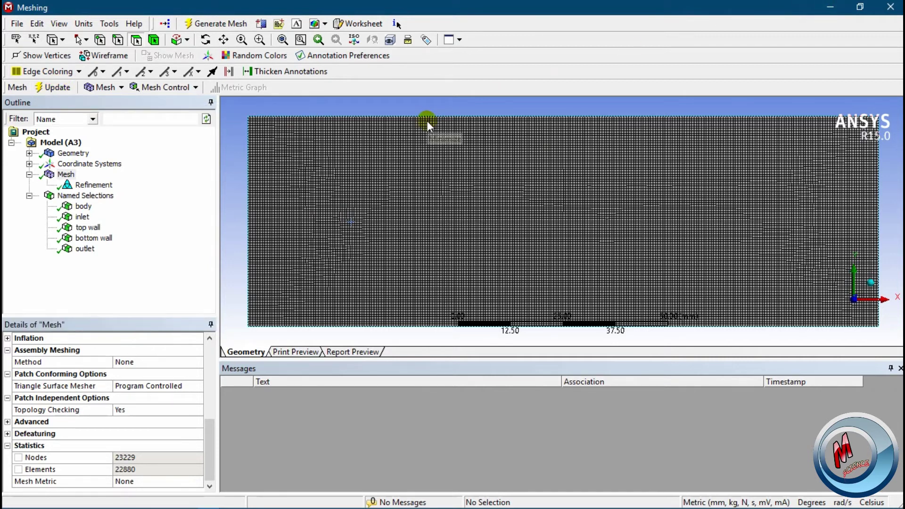
pyautogui.click(830, 7)
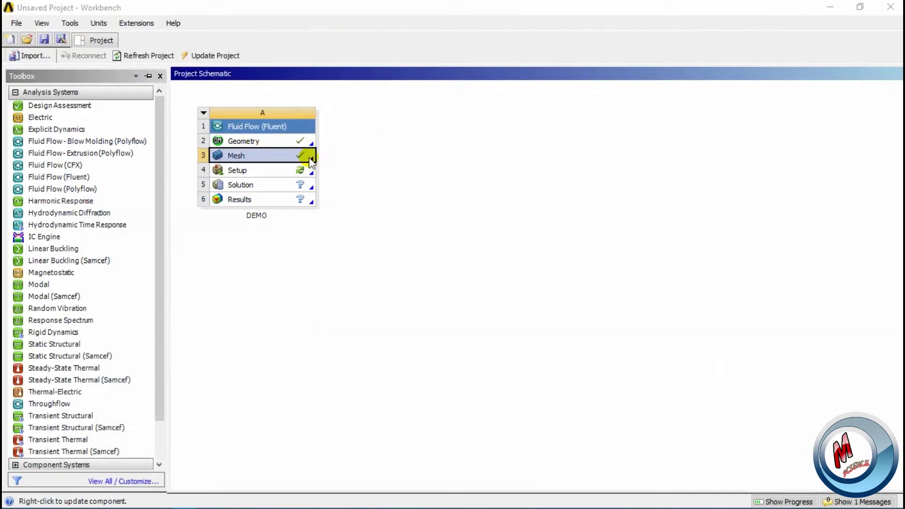
pyautogui.rightClick(277, 157)
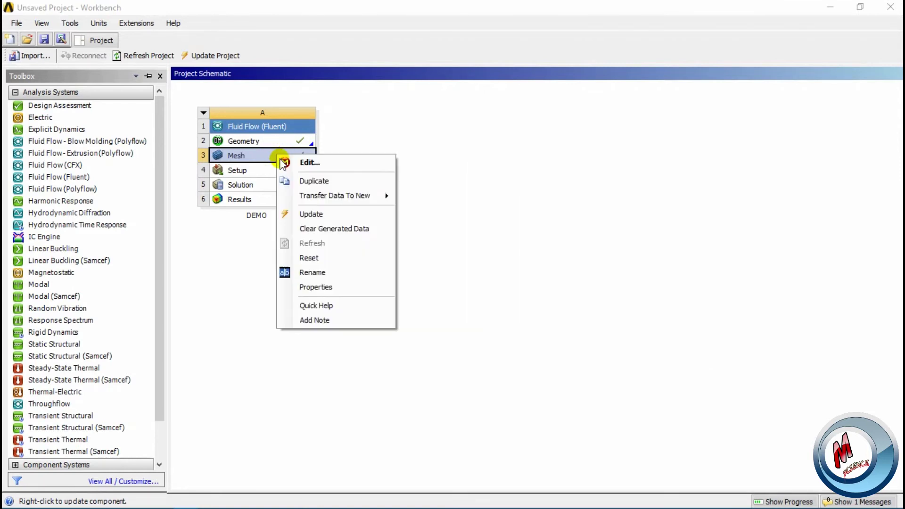
pyautogui.click(327, 213)
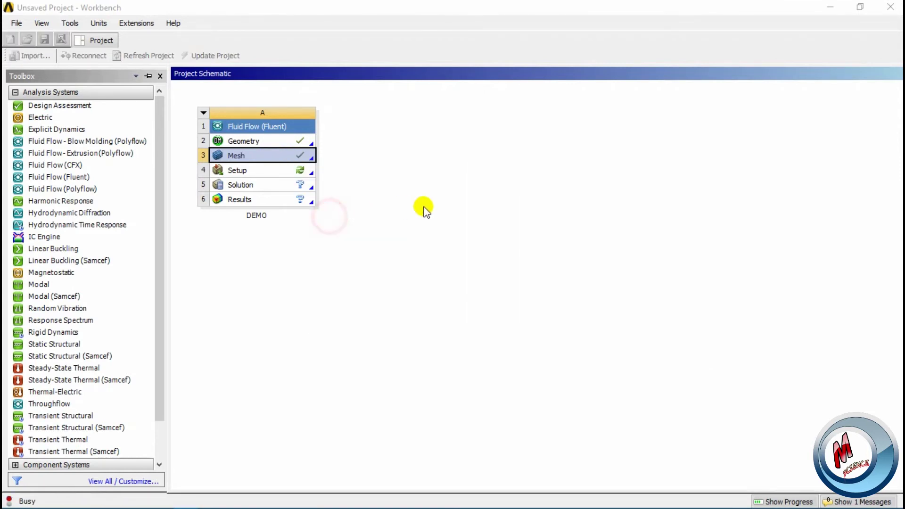